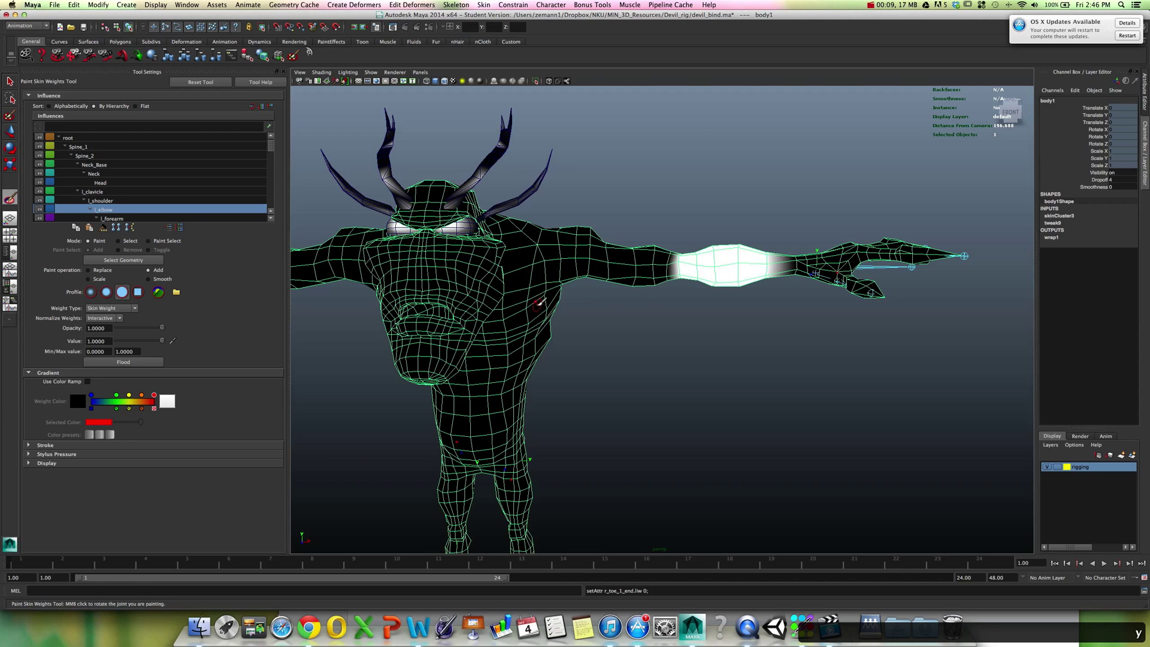
# Examine the body mesh's skin weights for the left clavicle, shoulder, elbow, forearm and wrist influences.
pyautogui.keyDown('alt'); pyautogui.moveTo(539, 304); pyautogui.dragTo(565, 308); pyautogui.keyUp('alt')
pyautogui.click(170, 201)
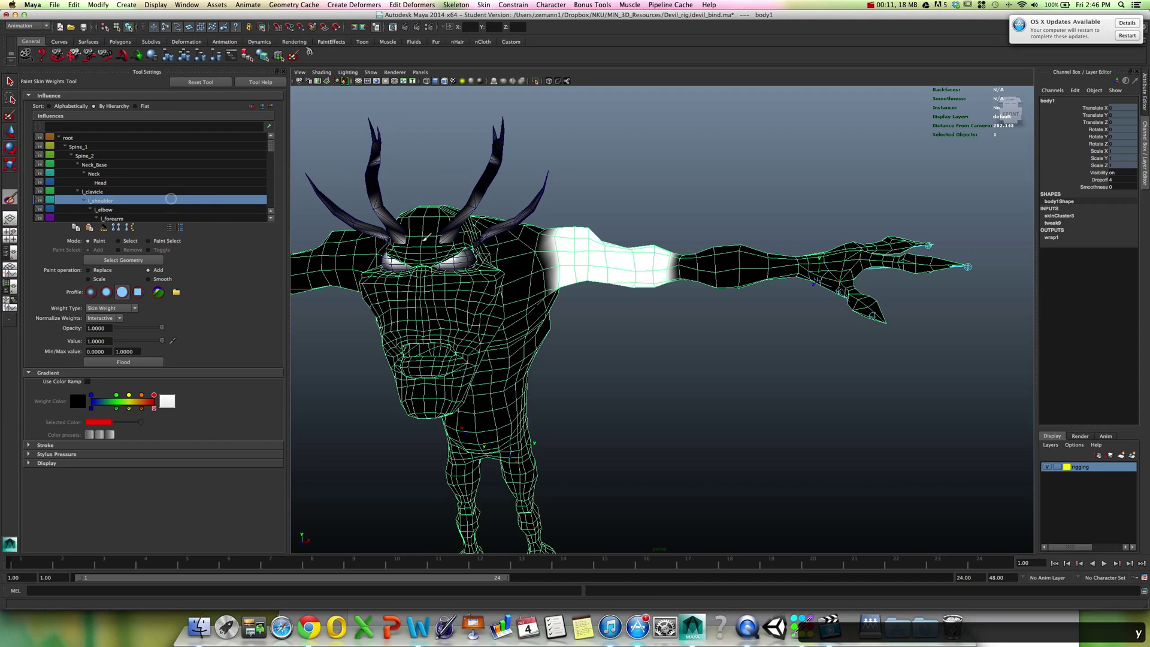
pyautogui.keyDown('alt'); pyautogui.moveTo(491, 258); pyautogui.dragTo(526, 254); pyautogui.keyUp('alt')
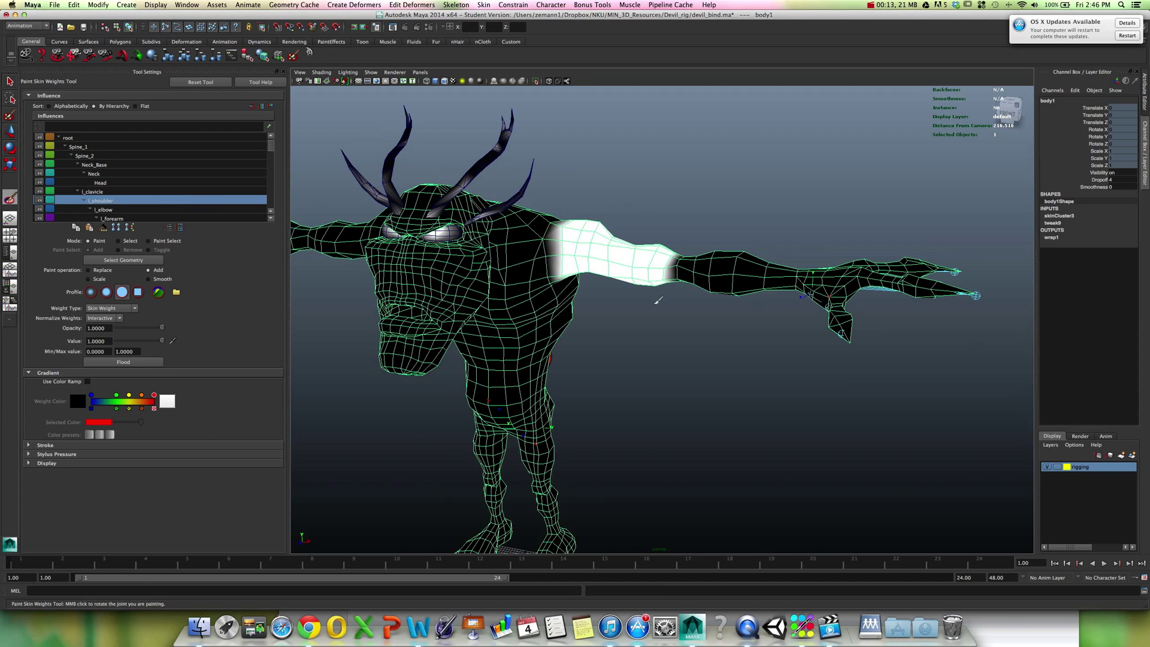
pyautogui.keyDown('alt'); pyautogui.moveTo(659, 300); pyautogui.dragTo(603, 243); pyautogui.keyUp('alt')
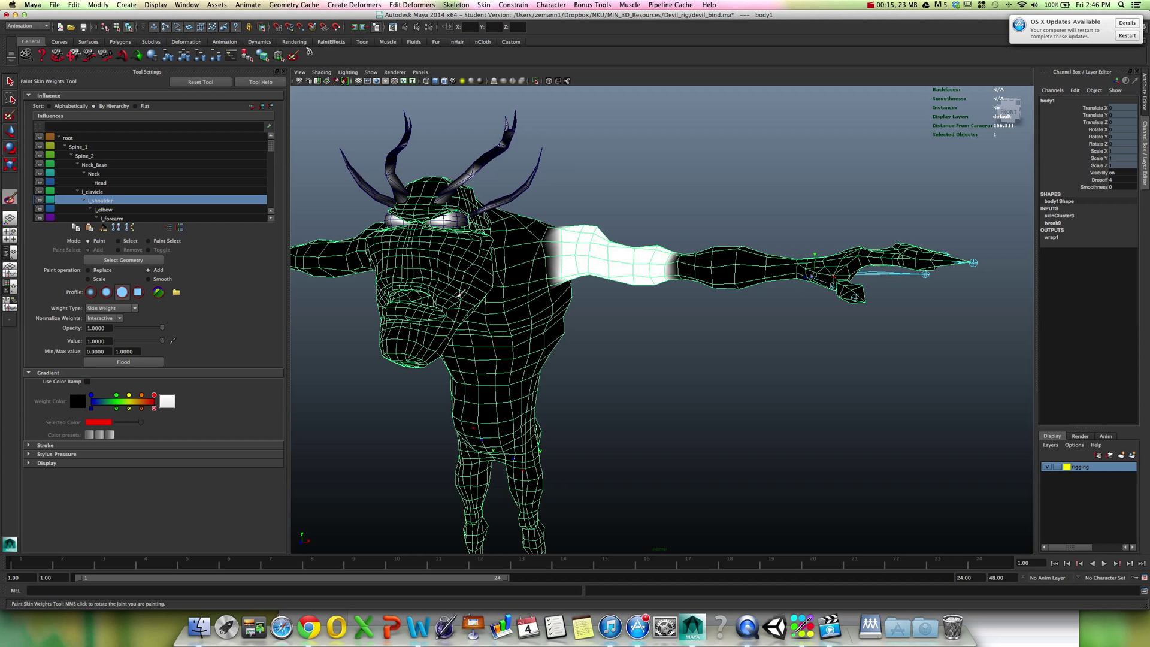
pyautogui.click(128, 192)
pyautogui.click(125, 200)
pyautogui.click(124, 210)
pyautogui.scroll(-2, 129, 211)
pyautogui.click(133, 201)
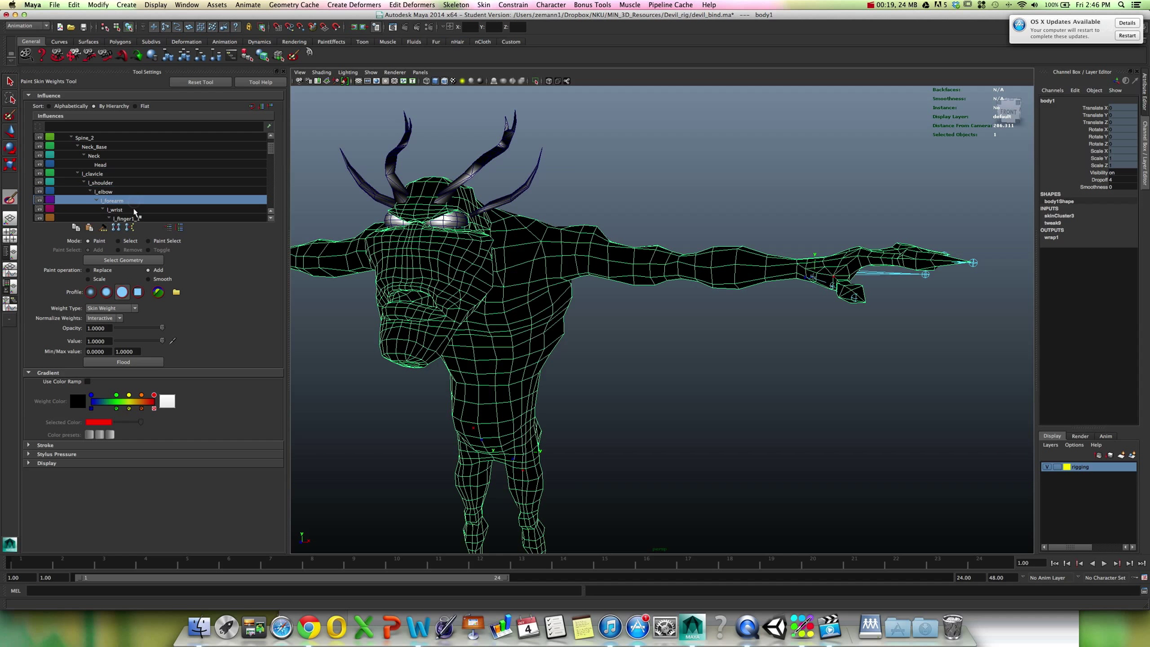
pyautogui.click(134, 211)
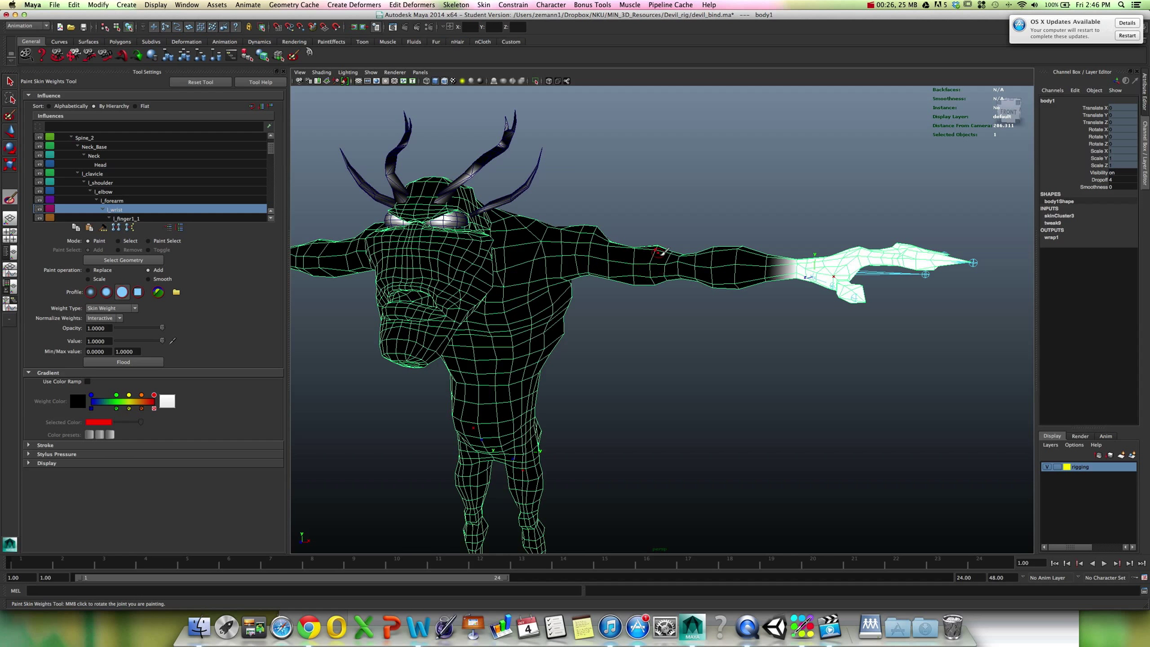
pyautogui.keyDown('alt'); pyautogui.moveTo(664, 252); pyautogui.dragTo(684, 261); pyautogui.keyUp('alt')
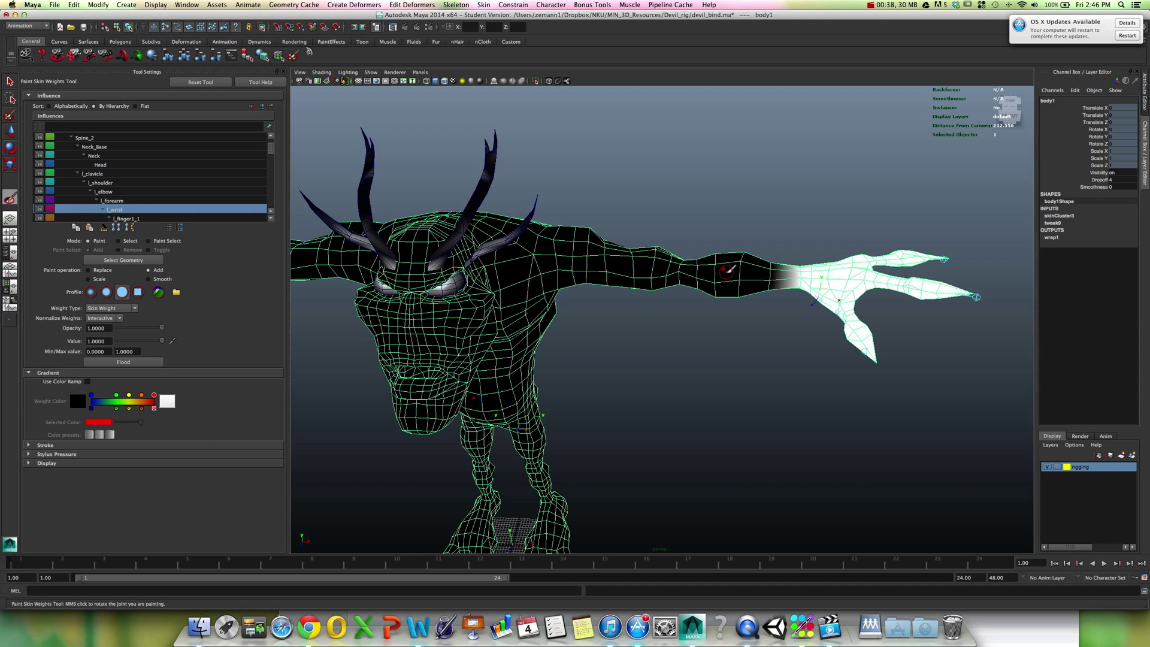
pyautogui.keyDown('alt'); pyautogui.moveTo(728, 271); pyautogui.dragTo(725, 261); pyautogui.keyUp('alt')
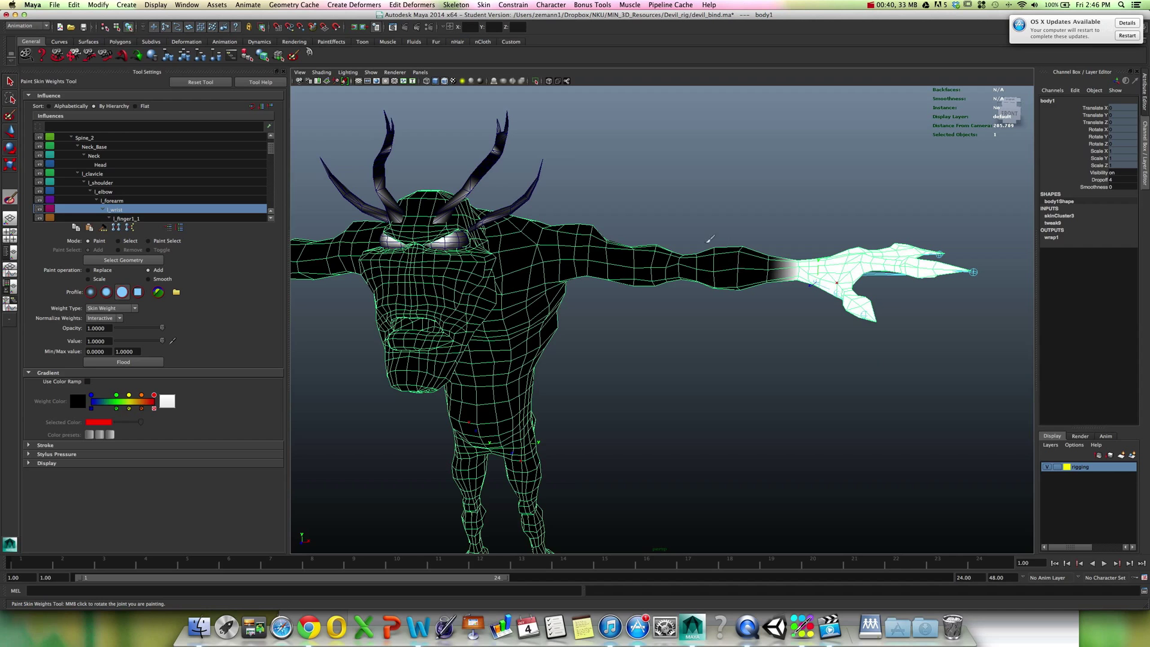
# Compare the l_forearm, l_elbow and l_shoulder weights up close around the left elbow.
pyautogui.keyDown('alt'); pyautogui.moveTo(715, 276); pyautogui.dragTo(801, 345, button='right'); pyautogui.keyUp('alt')
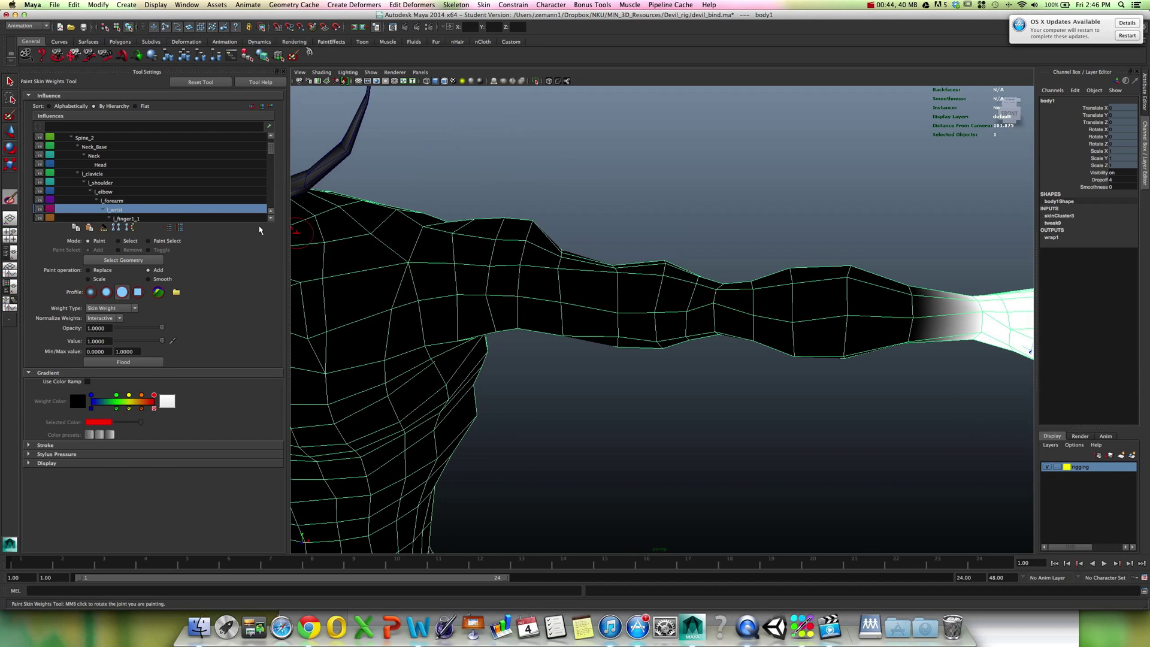
pyautogui.click(144, 200)
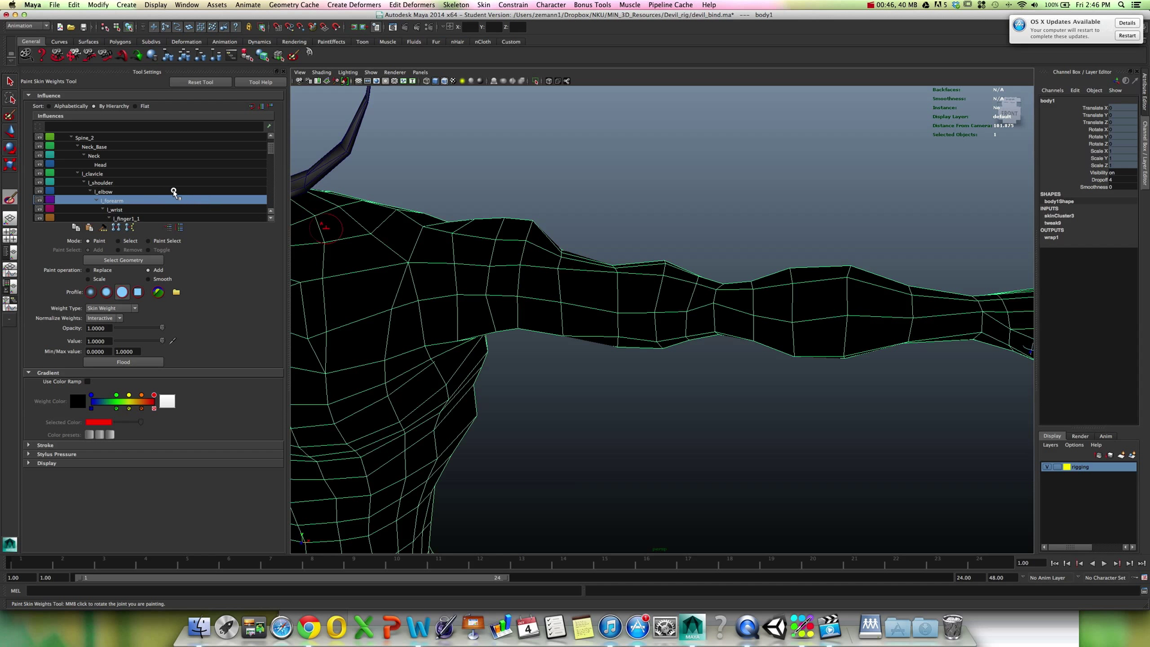
pyautogui.click(174, 192)
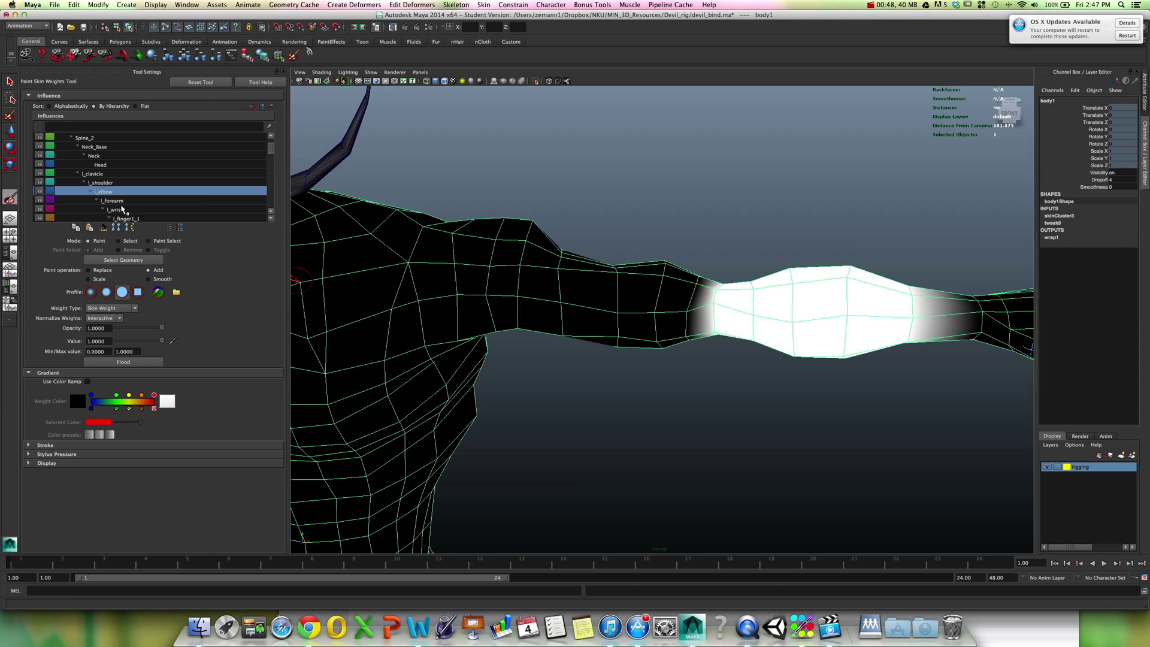
pyautogui.click(108, 183)
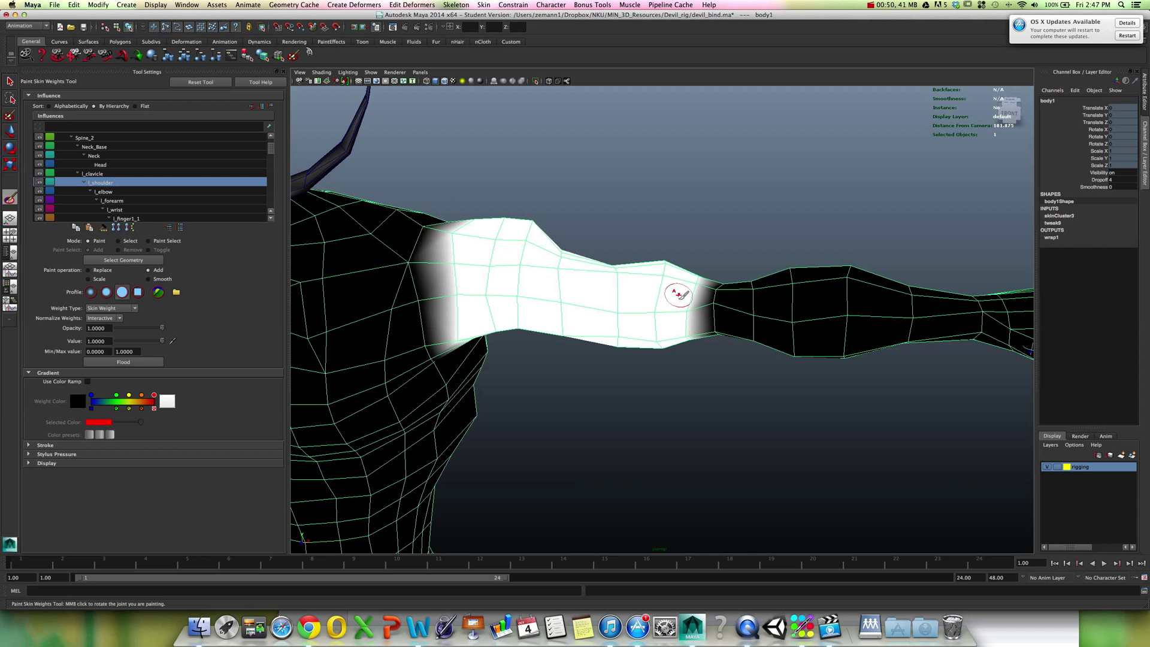
pyautogui.keyDown('alt'); pyautogui.moveTo(721, 321); pyautogui.dragTo(724, 370); pyautogui.keyUp('alt')
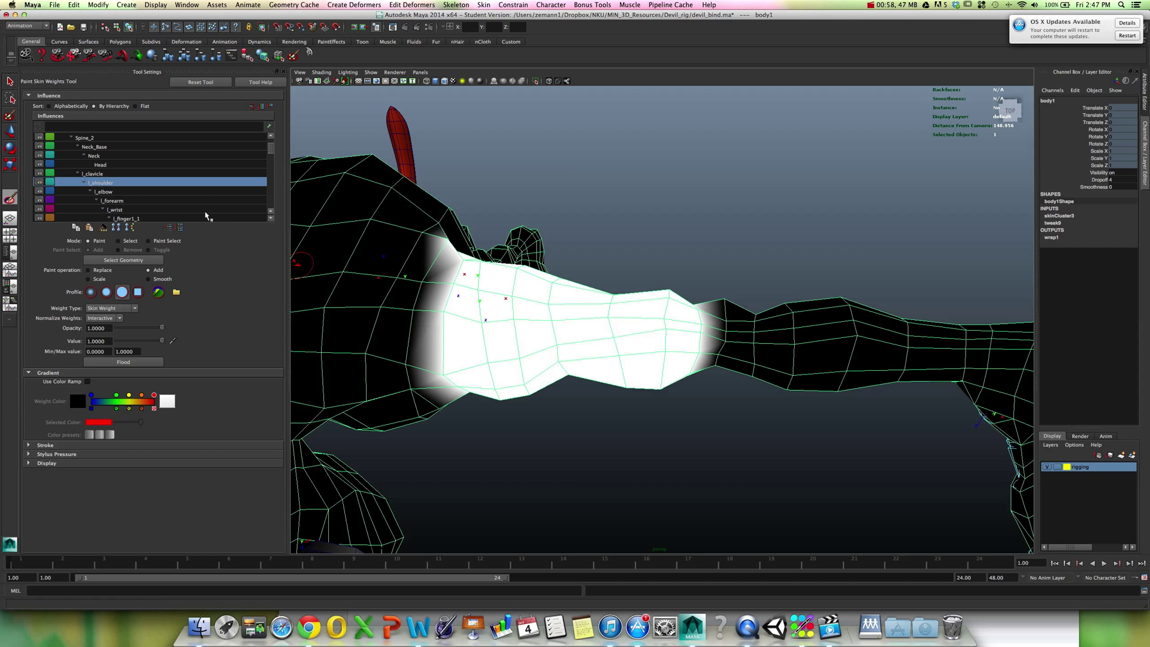
pyautogui.click(175, 193)
pyautogui.keyDown('alt'); pyautogui.moveTo(576, 281); pyautogui.dragTo(608, 285); pyautogui.keyUp('alt')
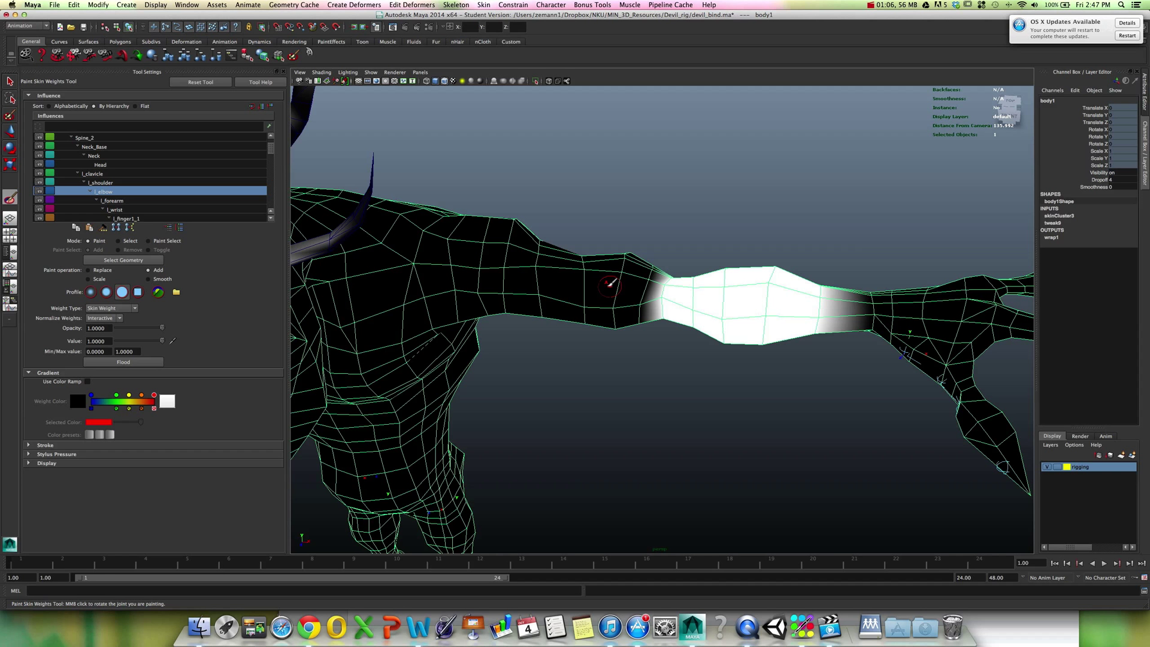
# Leave weight painting, display the character in wireframe, and select the l_elbow joint with the Rotate tool.
pyautogui.press('q')
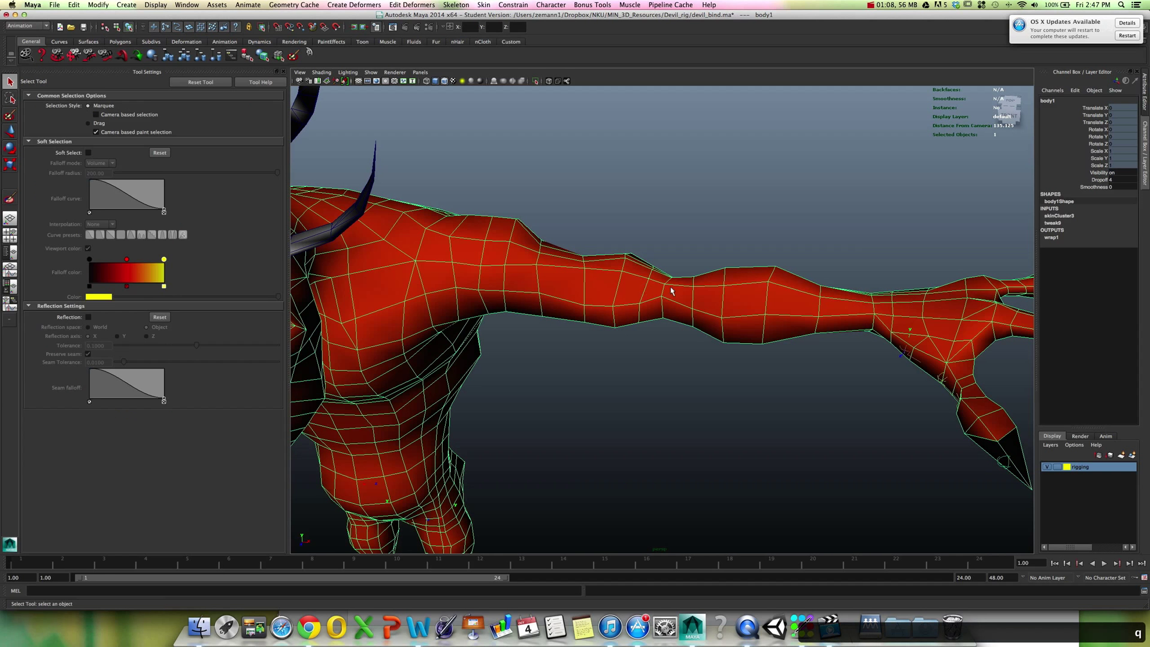
pyautogui.press('4')
pyautogui.click(723, 302)
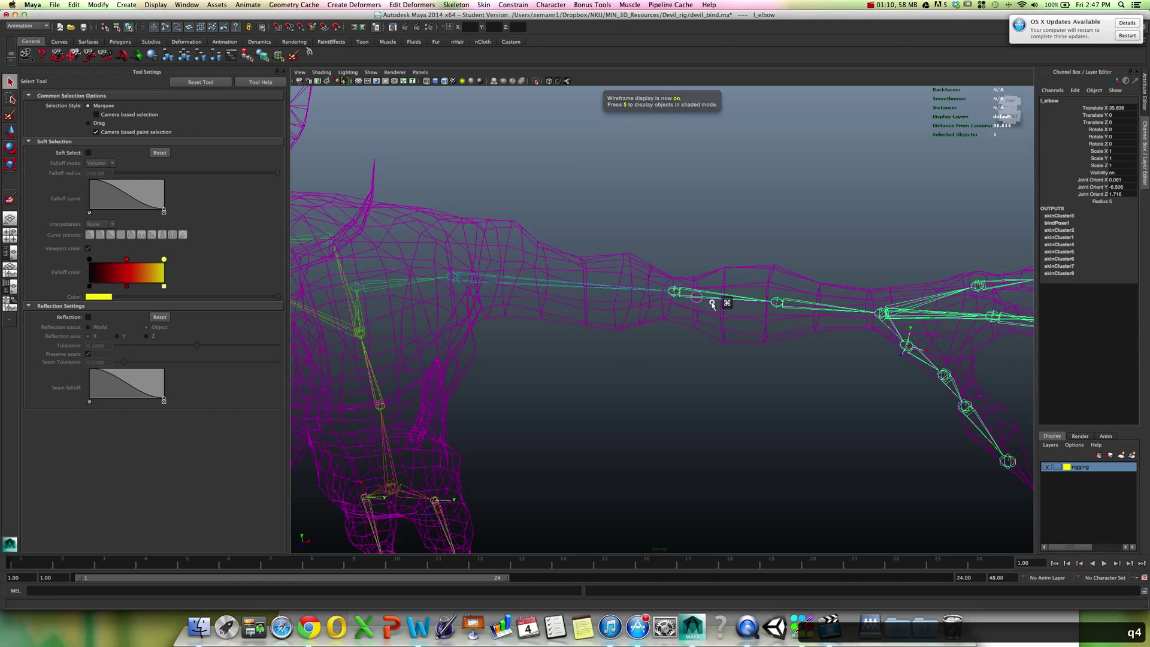
pyautogui.press('e')
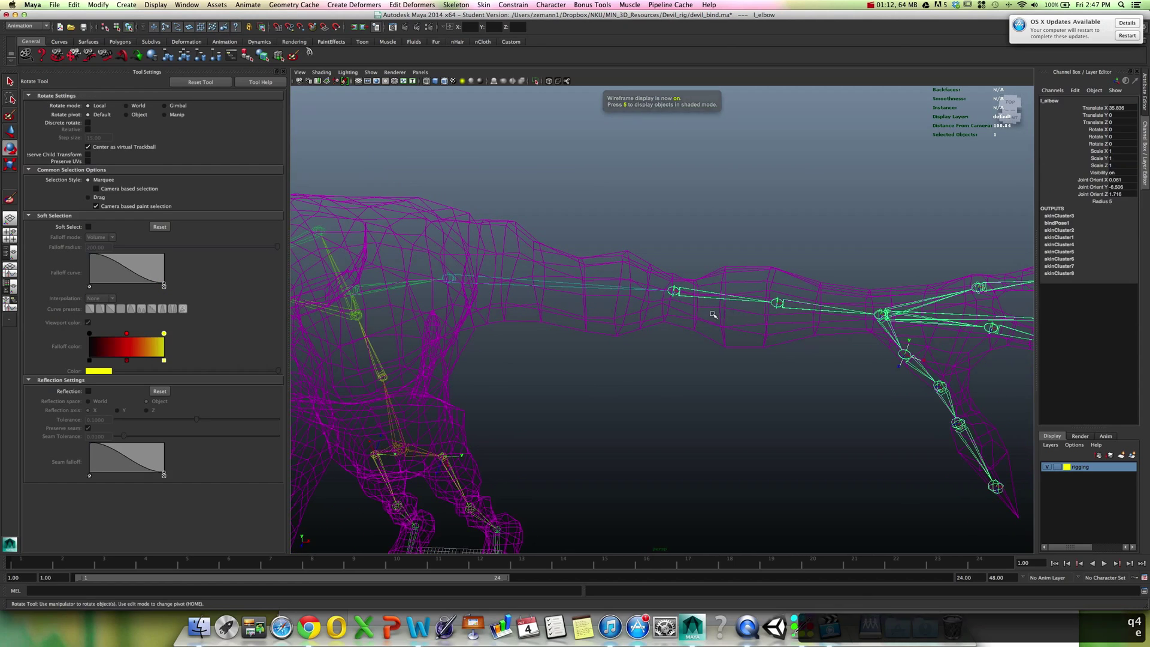
# Try several test rotations of the l_elbow joint, undoing each one.
pyautogui.moveTo(716, 348)
pyautogui.mouseDown()
pyautogui.moveTo(676, 368)
pyautogui.moveTo(697, 339)
pyautogui.mouseUp()
pyautogui.press('z')
pyautogui.press('z')
pyautogui.press('z')
pyautogui.press('z')
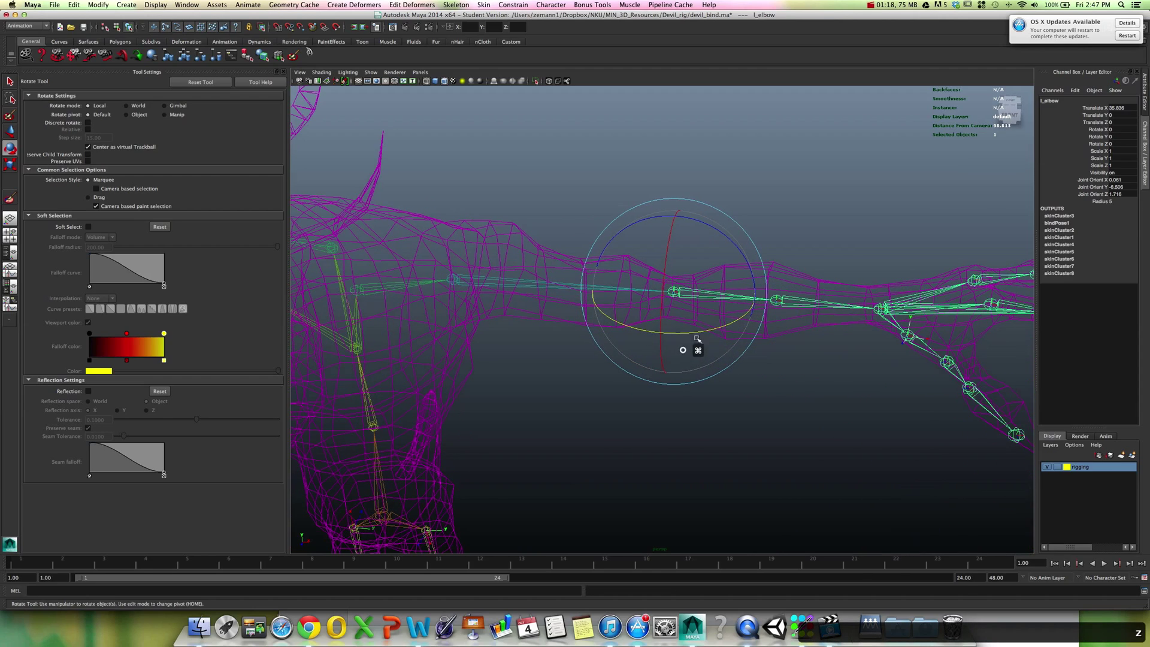
pyautogui.moveTo(732, 245); pyautogui.dragTo(711, 284)
pyautogui.press('z')
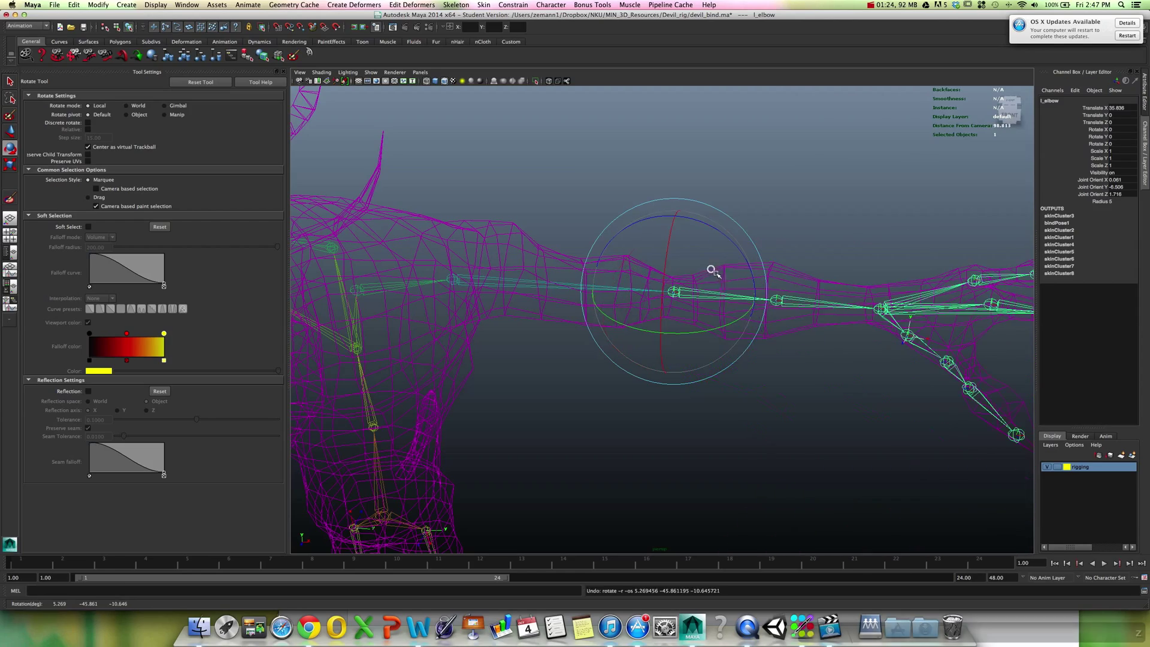
pyautogui.moveTo(731, 326); pyautogui.dragTo(701, 347)
pyautogui.press('z')
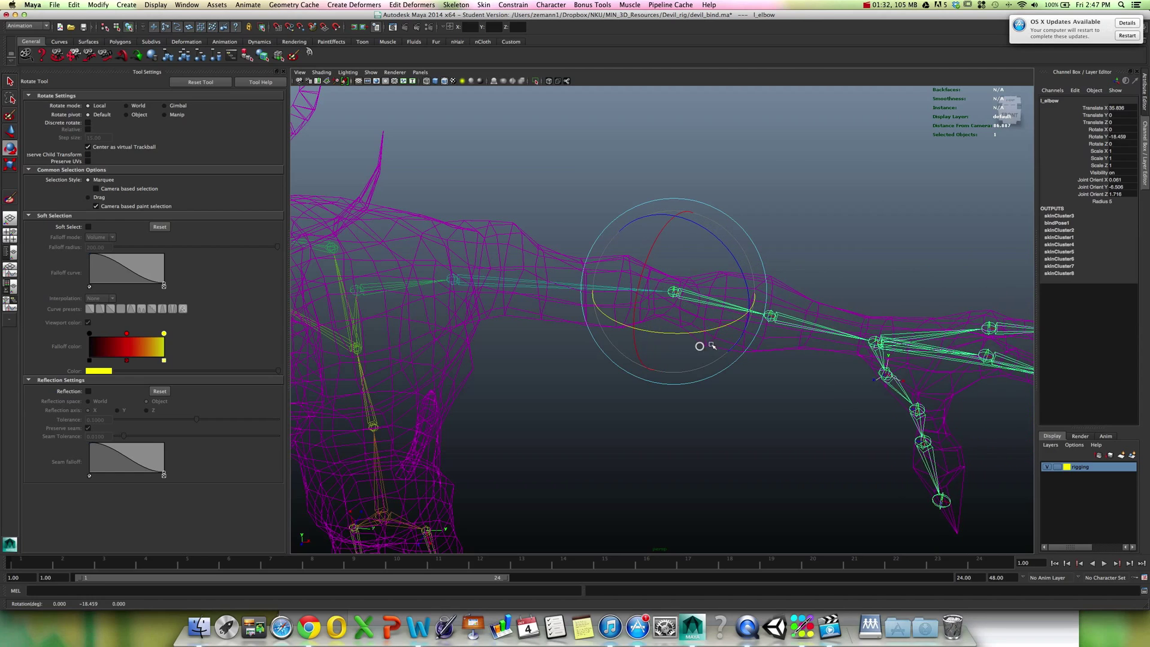
# Display the model shaded and bend the l_elbow joint to about -33 degrees around its Y axis.
pyautogui.keyDown('alt'); pyautogui.moveTo(701, 347); pyautogui.dragTo(691, 349, button='right'); pyautogui.keyUp('alt')
pyautogui.moveTo(694, 344)
pyautogui.mouseDown()
pyautogui.moveTo(665, 352)
pyautogui.moveTo(744, 296)
pyautogui.moveTo(749, 362)
pyautogui.mouseUp()
pyautogui.press('5')
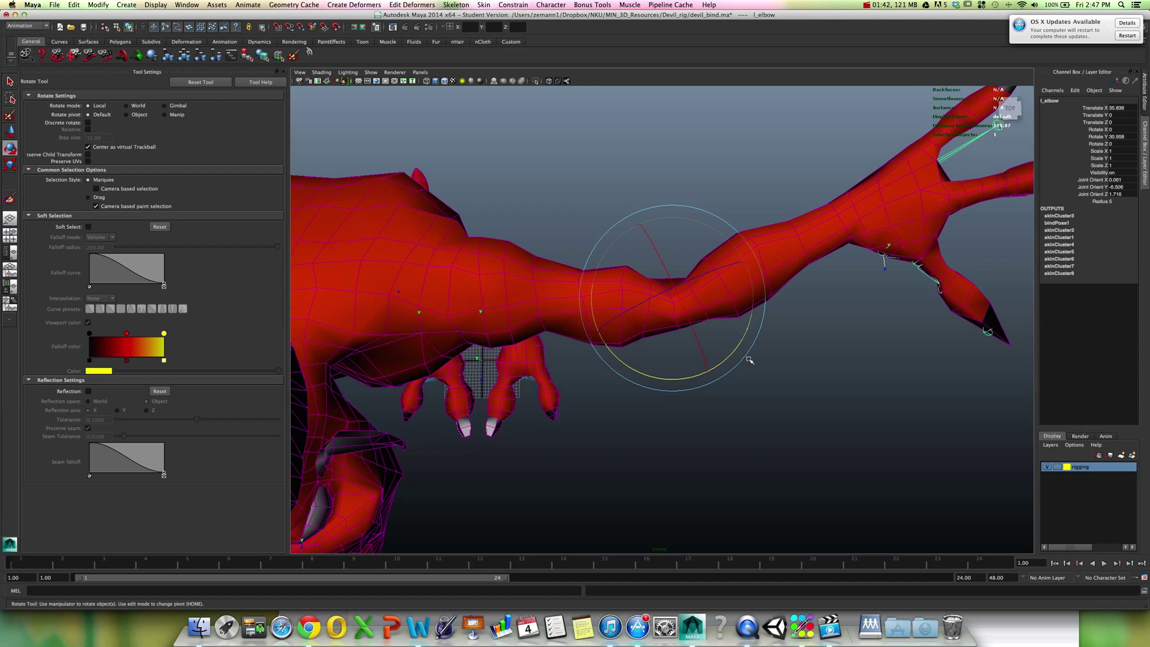
pyautogui.moveTo(735, 351); pyautogui.dragTo(362, 356)
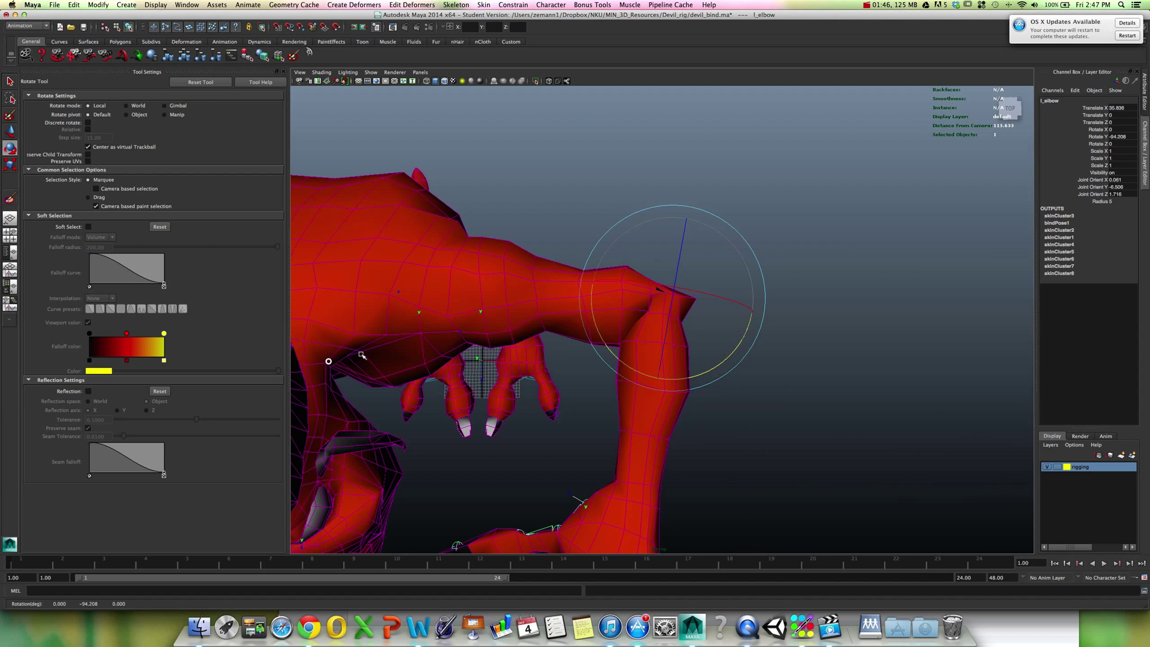
pyautogui.moveTo(722, 363); pyautogui.dragTo(734, 295)
pyautogui.keyDown('alt'); pyautogui.moveTo(734, 295); pyautogui.dragTo(778, 331, button='right'); pyautogui.keyUp('alt')
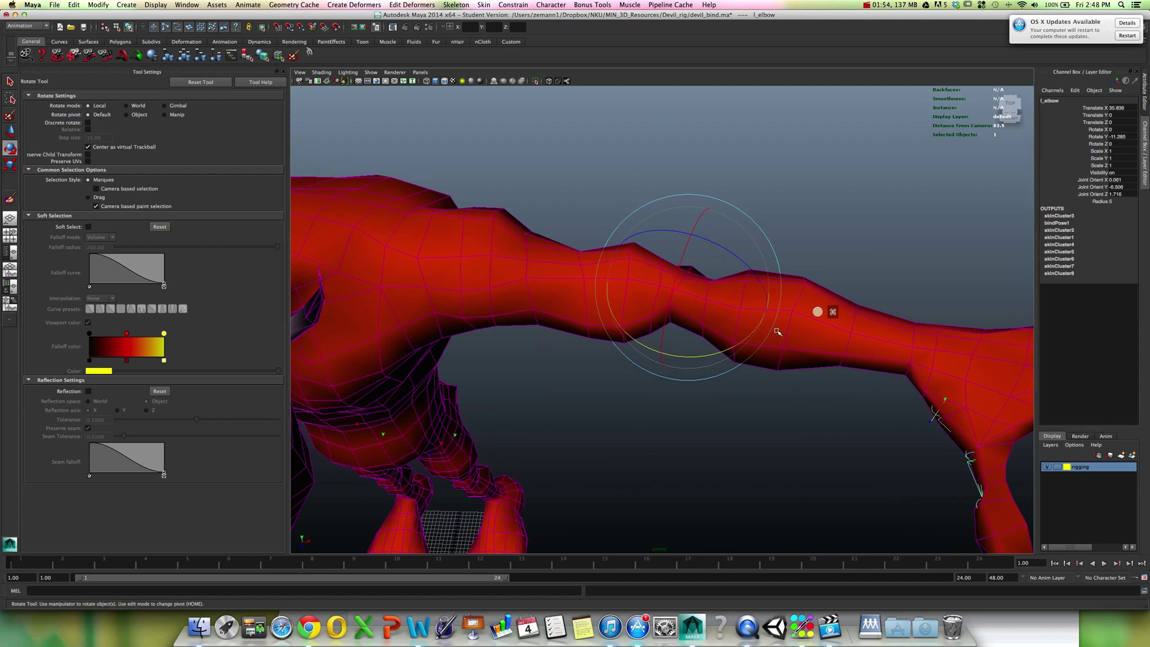
pyautogui.moveTo(742, 342); pyautogui.dragTo(715, 372)
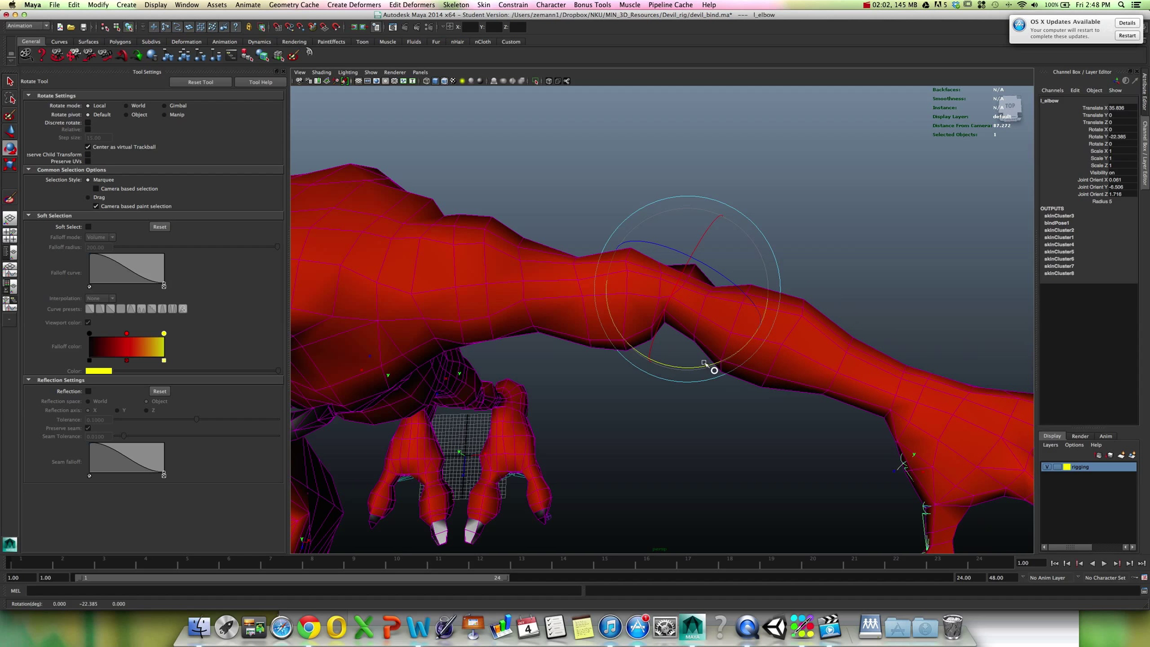
pyautogui.keyDown('alt'); pyautogui.moveTo(684, 277); pyautogui.dragTo(831, 347, button='right'); pyautogui.keyUp('alt')
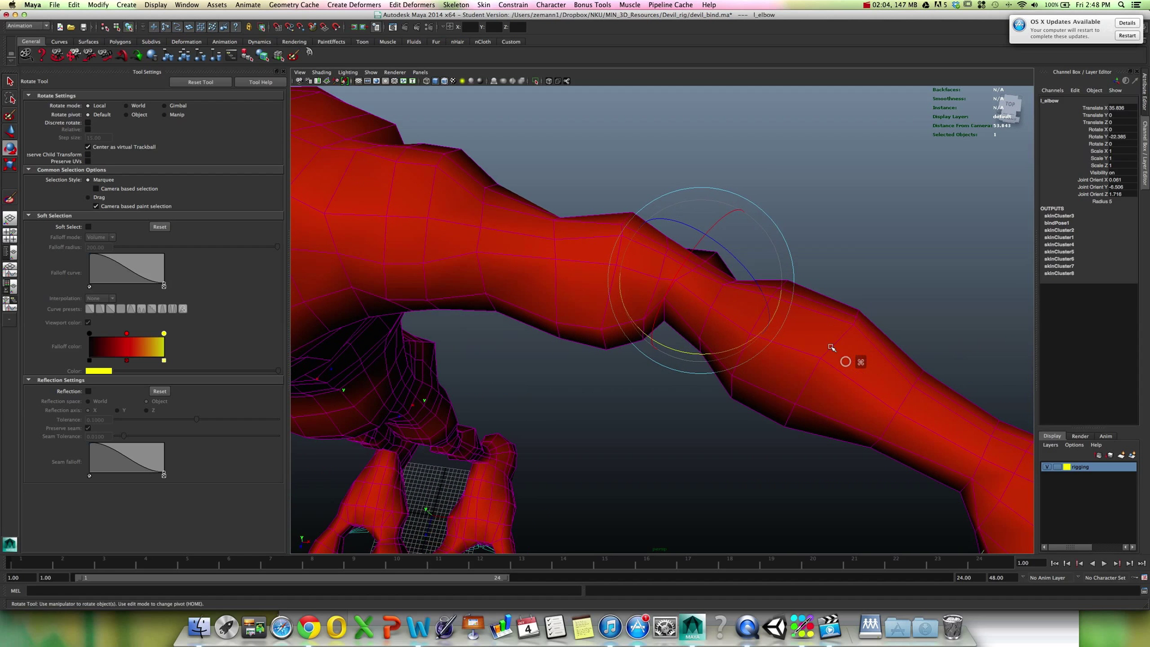
pyautogui.moveTo(728, 352)
pyautogui.mouseDown()
pyautogui.moveTo(710, 347)
pyautogui.moveTo(711, 358)
pyautogui.moveTo(726, 353)
pyautogui.moveTo(710, 321)
pyautogui.moveTo(732, 366)
pyautogui.mouseUp()
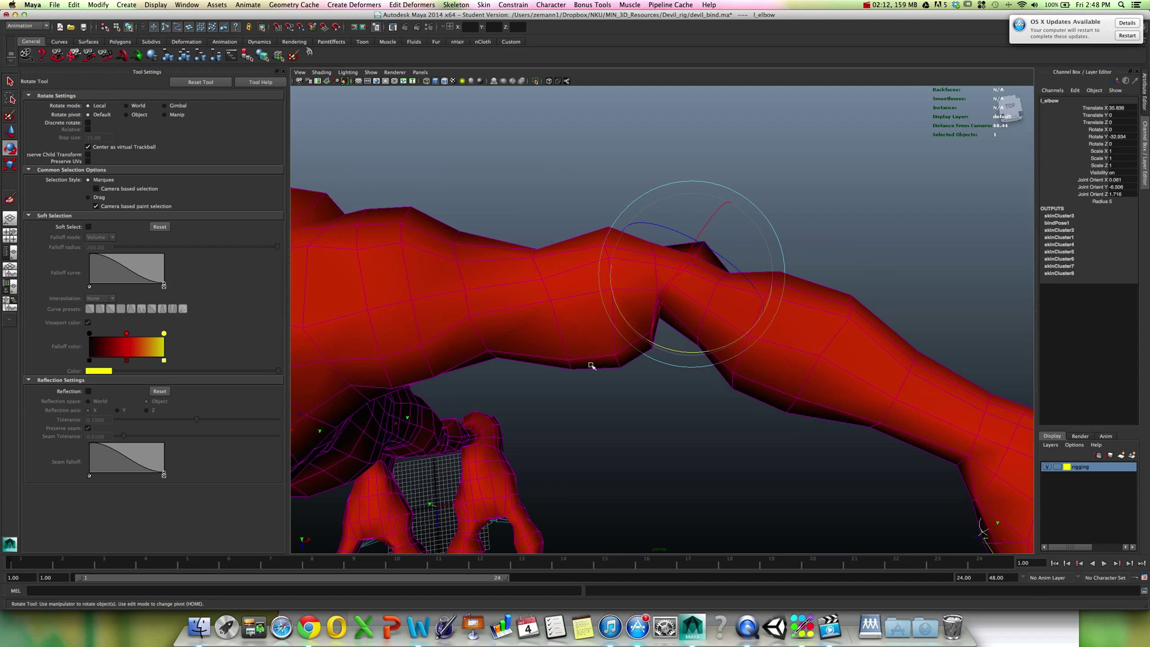
# Select the body mesh and activate the Paint Skin Weights Tool on it.
pyautogui.press('q')
pyautogui.click(651, 329)
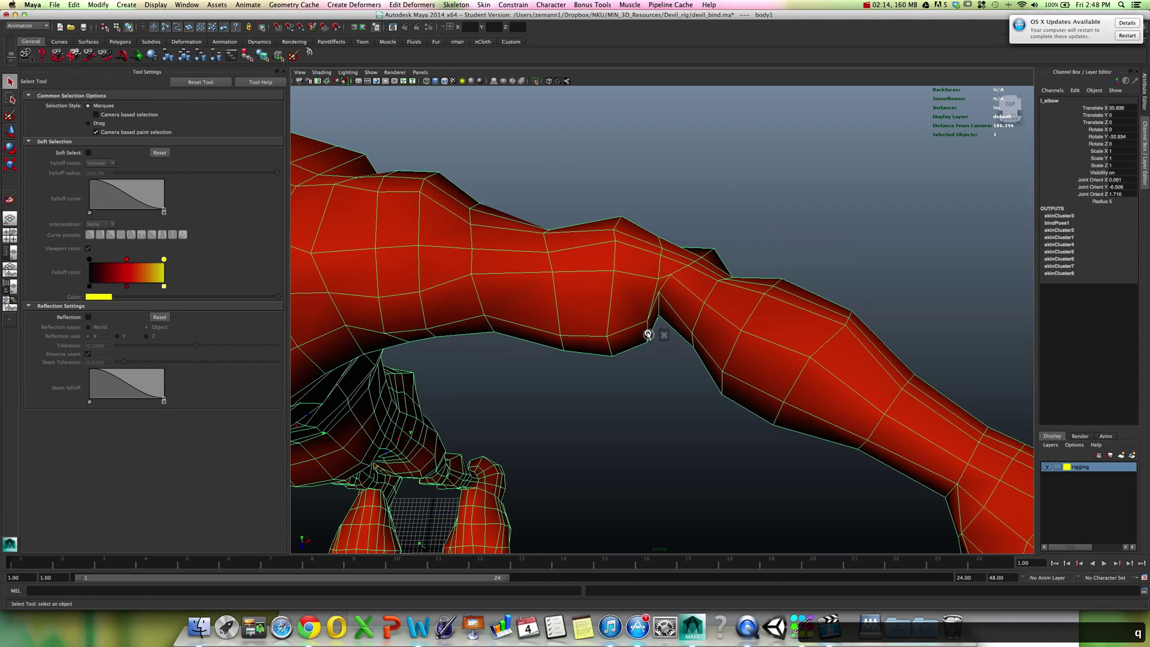
pyautogui.keyDown('alt'); pyautogui.moveTo(656, 320); pyautogui.dragTo(657, 264); pyautogui.keyUp('alt')
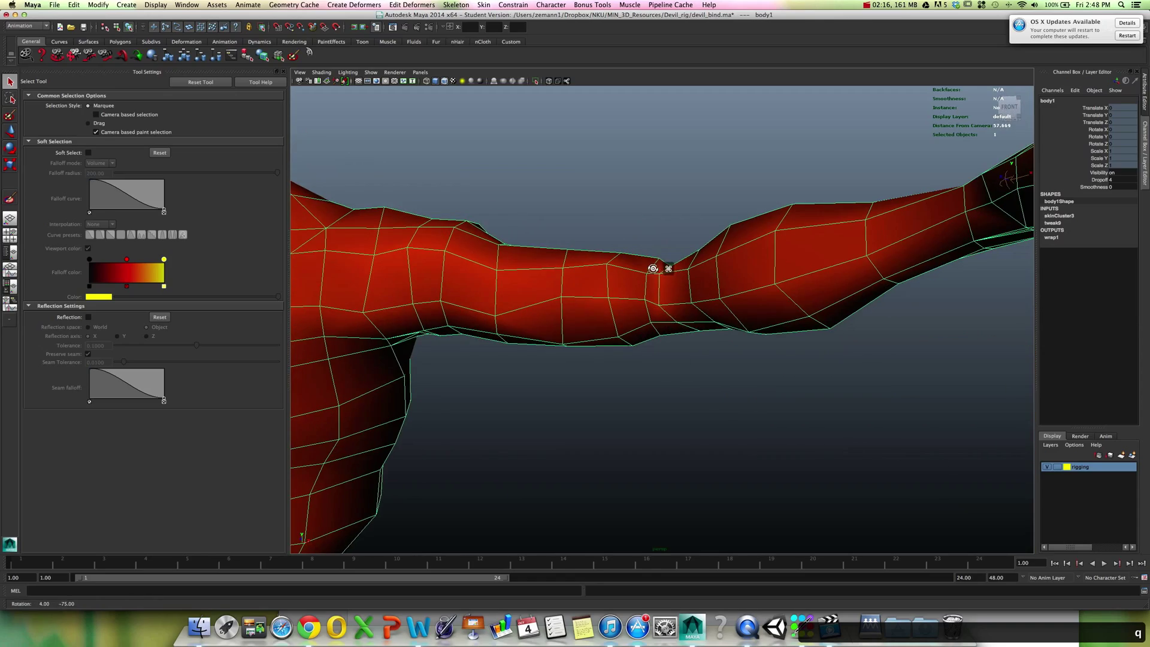
pyautogui.moveTo(689, 318)
pyautogui.keyDown('alt'); pyautogui.mouseDown()
pyautogui.moveTo(668, 316)
pyautogui.moveTo(685, 362)
pyautogui.moveTo(655, 328)
pyautogui.moveTo(621, 341)
pyautogui.moveTo(665, 341)
pyautogui.moveTo(662, 305)
pyautogui.moveTo(694, 326)
pyautogui.mouseUp(); pyautogui.keyUp('alt')
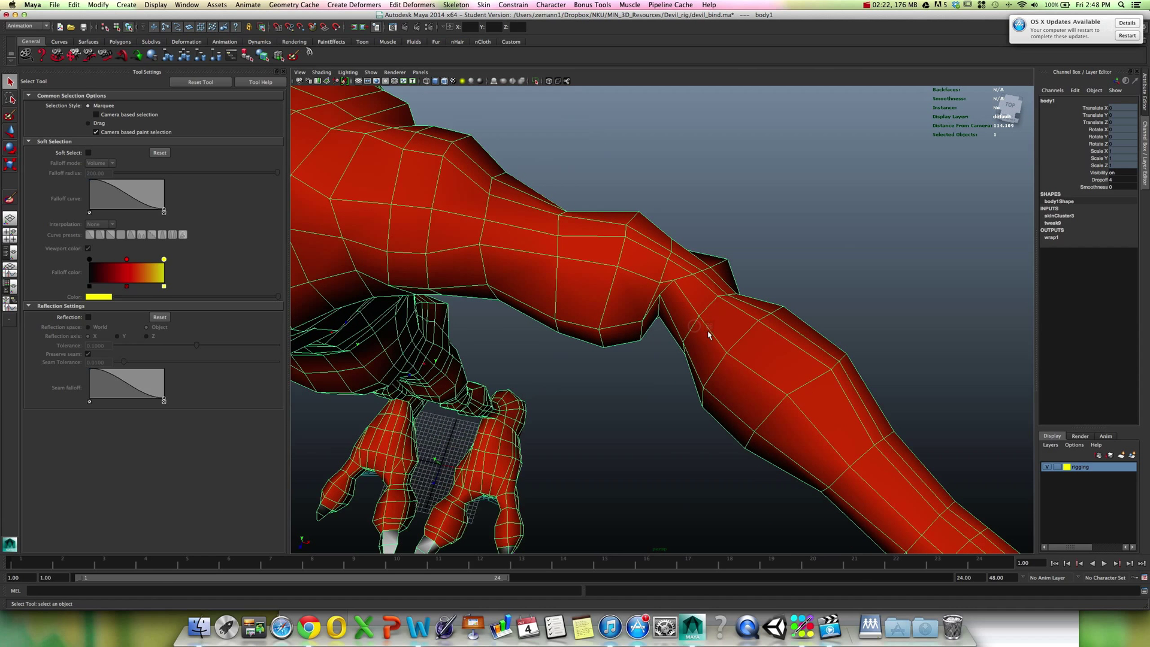
pyautogui.click(485, 5)
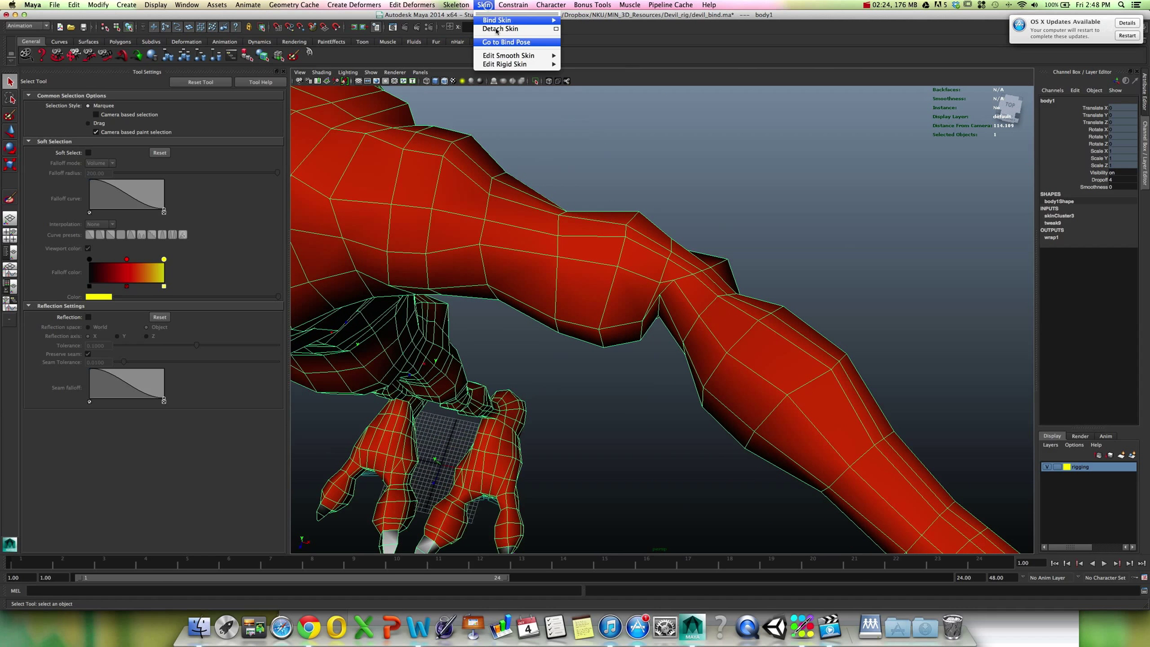
pyautogui.moveTo(502, 59)
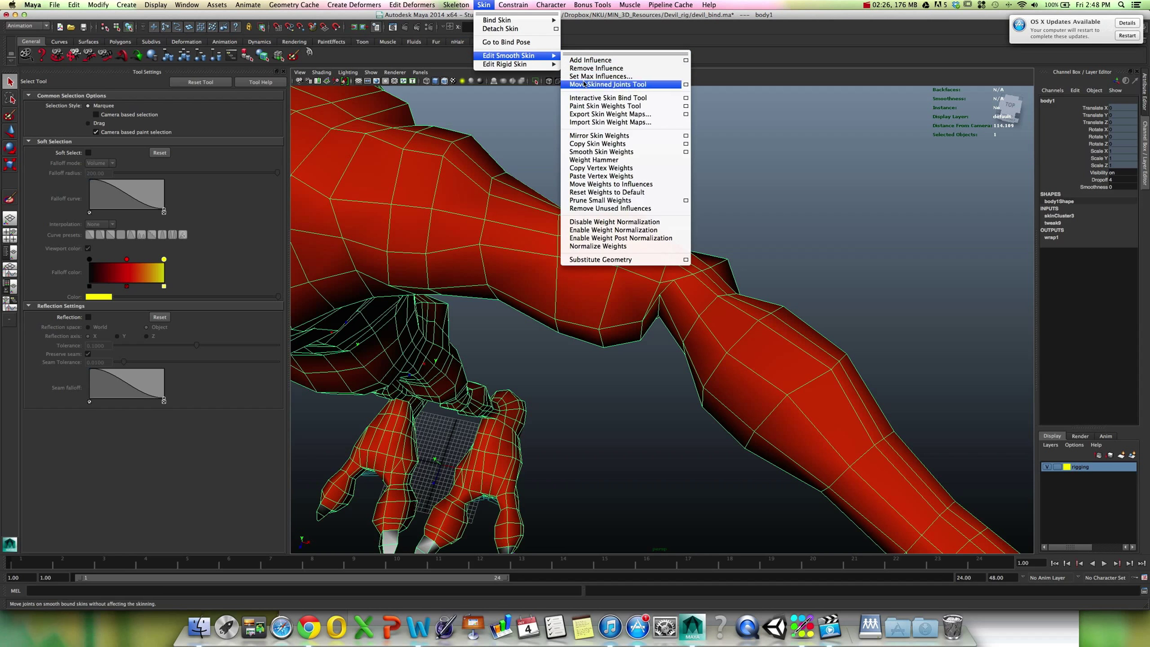
pyautogui.click(687, 106)
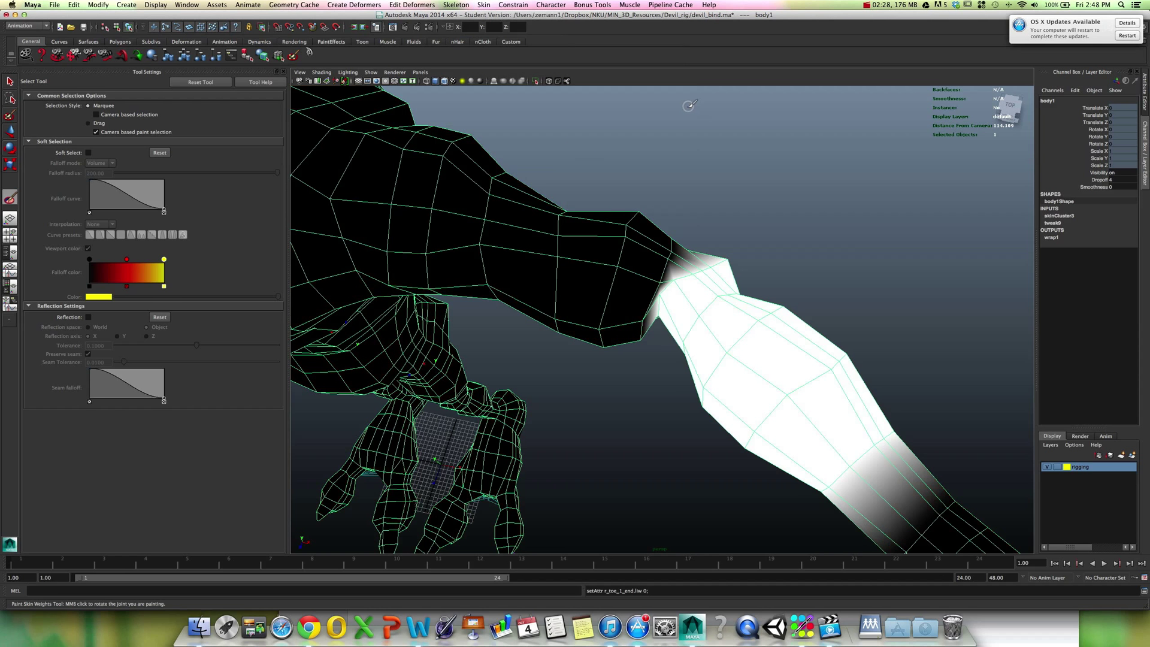
# Choose the l_shoulder influence and set the paint value to 0.1 for the Add operation.
pyautogui.moveTo(643, 289)
pyautogui.keyDown('alt'); pyautogui.mouseDown()
pyautogui.moveTo(627, 242)
pyautogui.moveTo(689, 275)
pyautogui.mouseUp(); pyautogui.keyUp('alt')
pyautogui.keyDown('alt'); pyautogui.moveTo(773, 254); pyautogui.dragTo(662, 303); pyautogui.keyUp('alt')
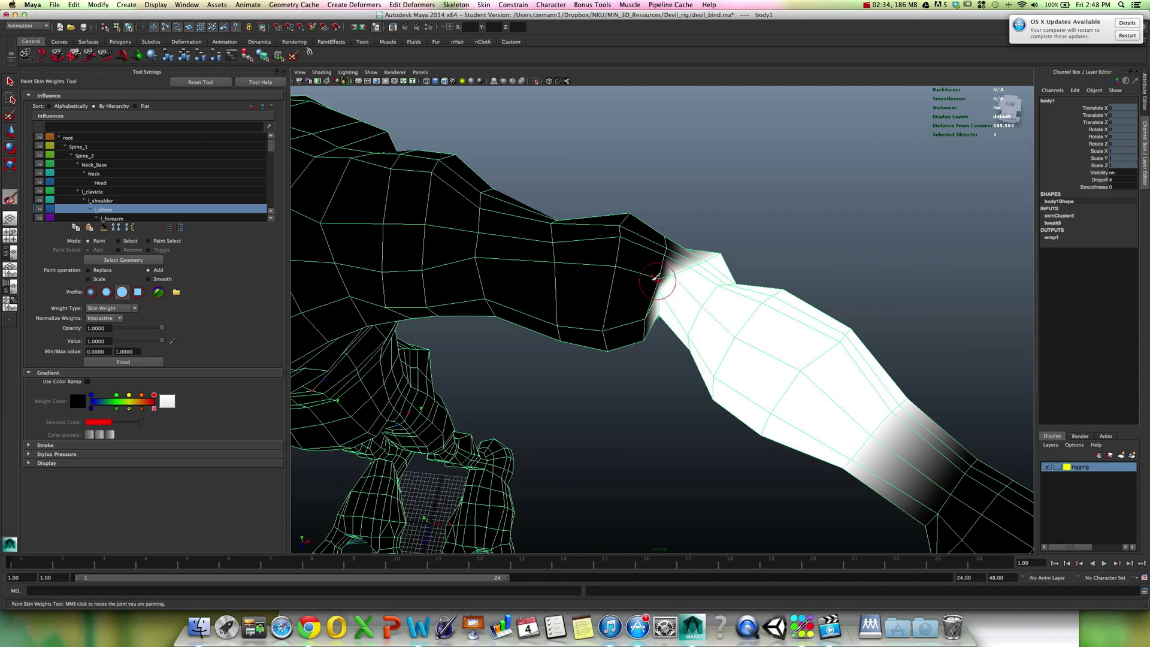
pyautogui.click(110, 201)
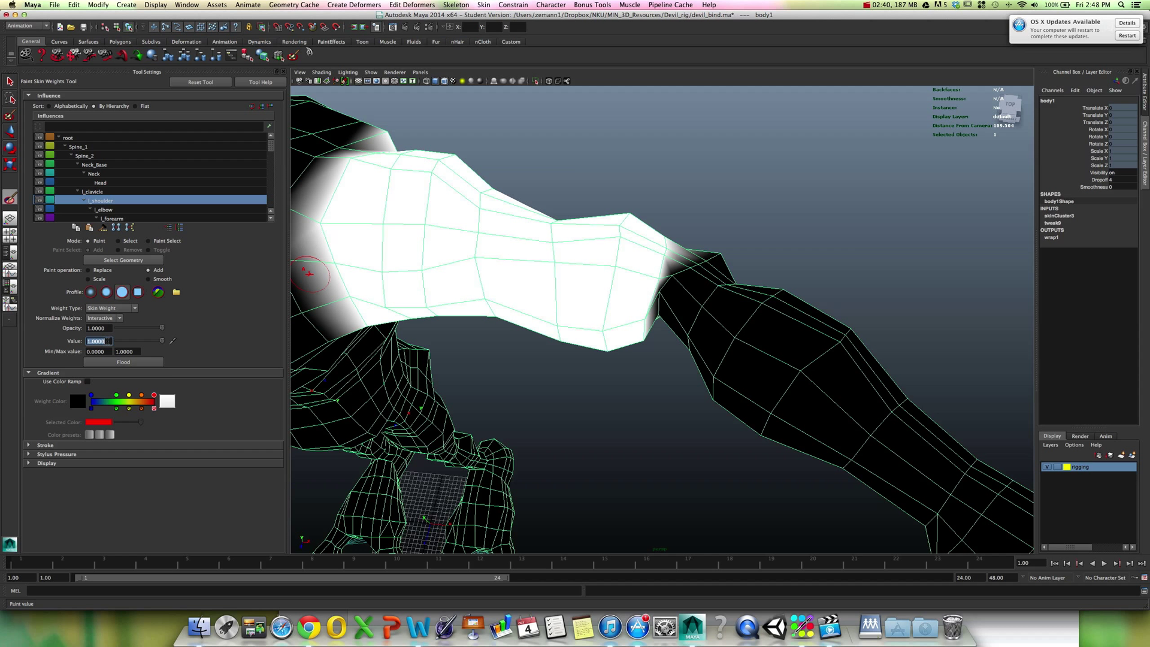
pyautogui.write('.1')
pyautogui.press('Return')
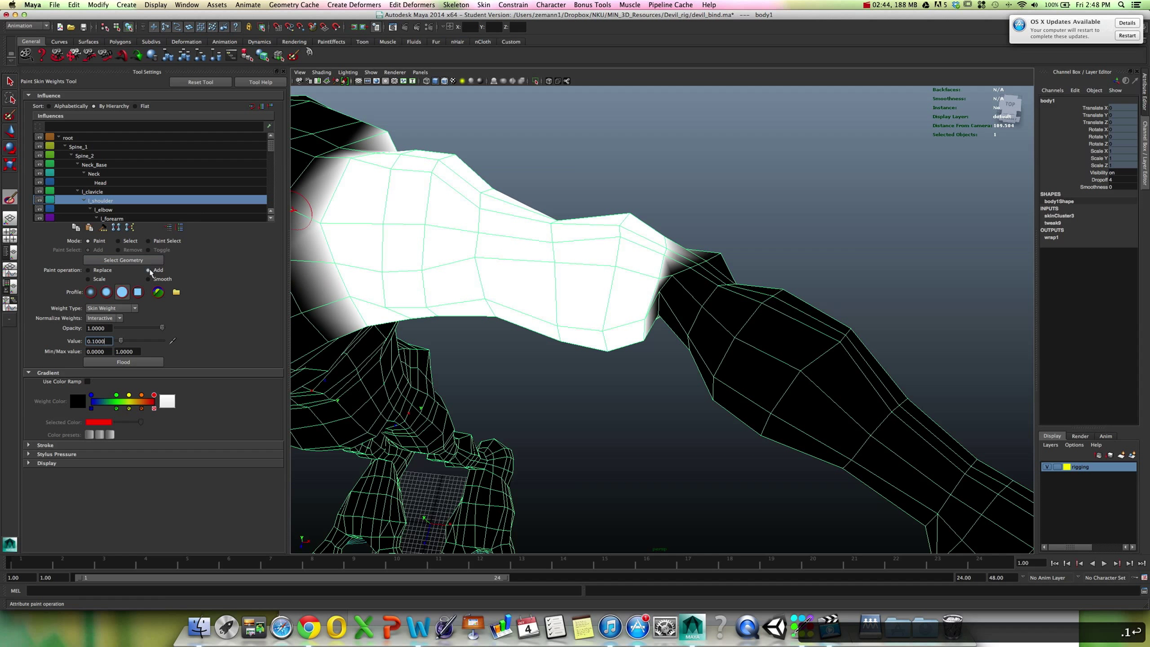
pyautogui.keyDown('alt'); pyautogui.moveTo(555, 262); pyautogui.dragTo(602, 262); pyautogui.keyUp('alt')
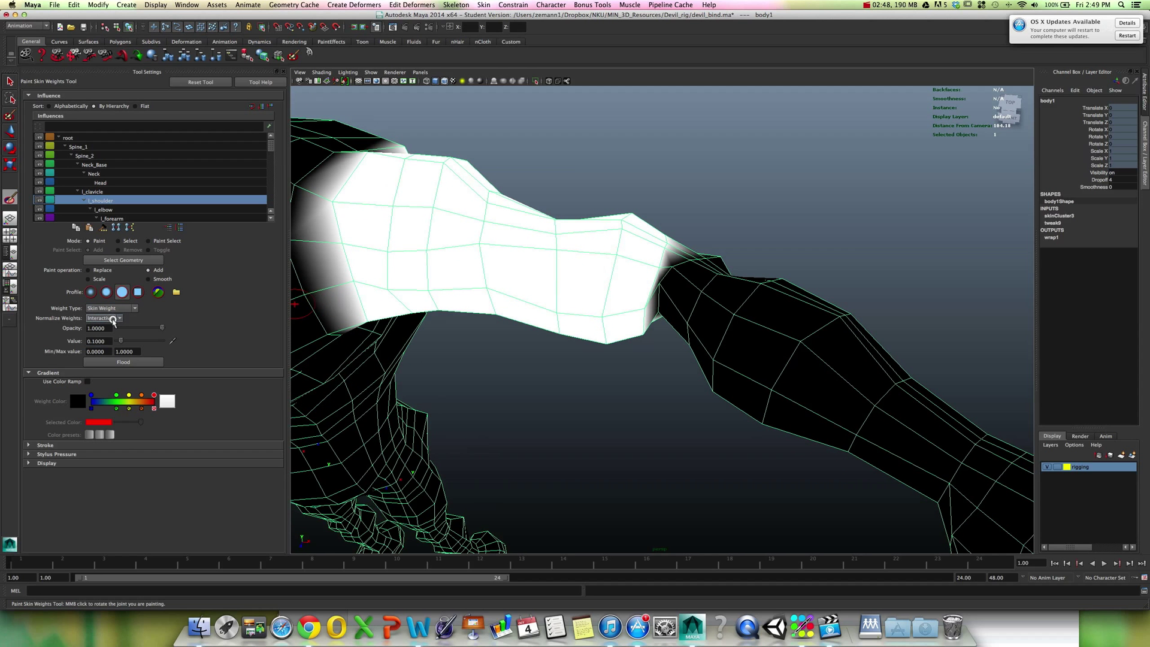
# Paint l_shoulder weight at 0.1 onto the first vertices past the inner crease of the left elbow.
pyautogui.scroll(2, 521, 255)
pyautogui.scroll(2, 521, 255)
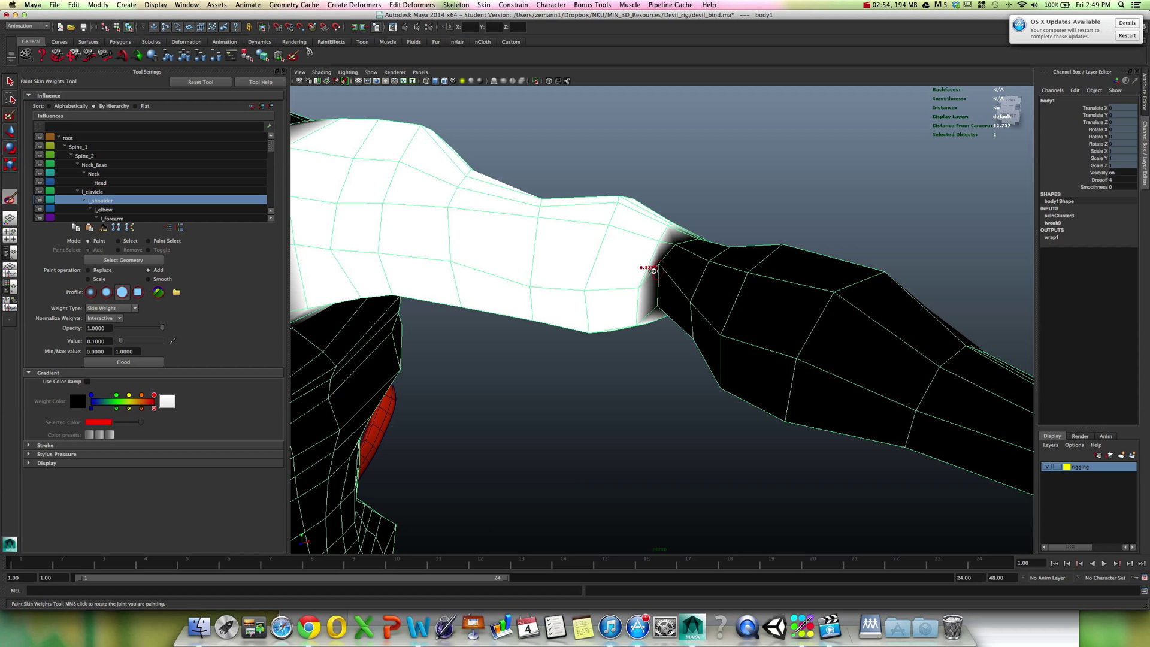
pyautogui.scroll(2, 656, 267)
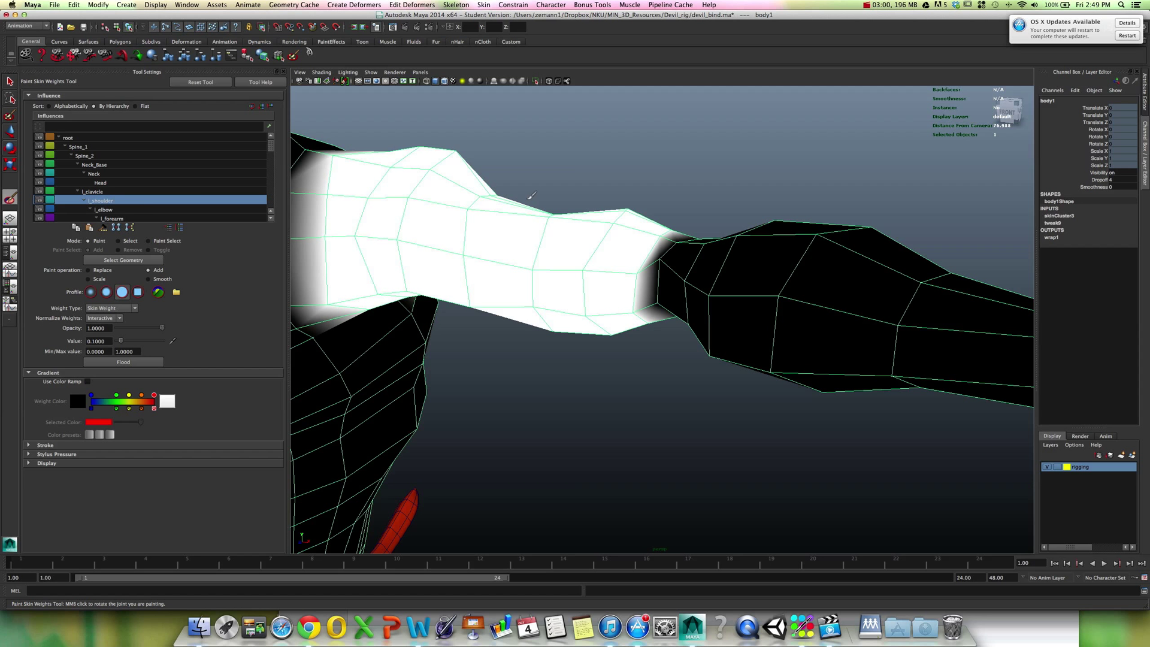
pyautogui.keyDown('alt'); pyautogui.moveTo(664, 263); pyautogui.dragTo(670, 275); pyautogui.keyUp('alt')
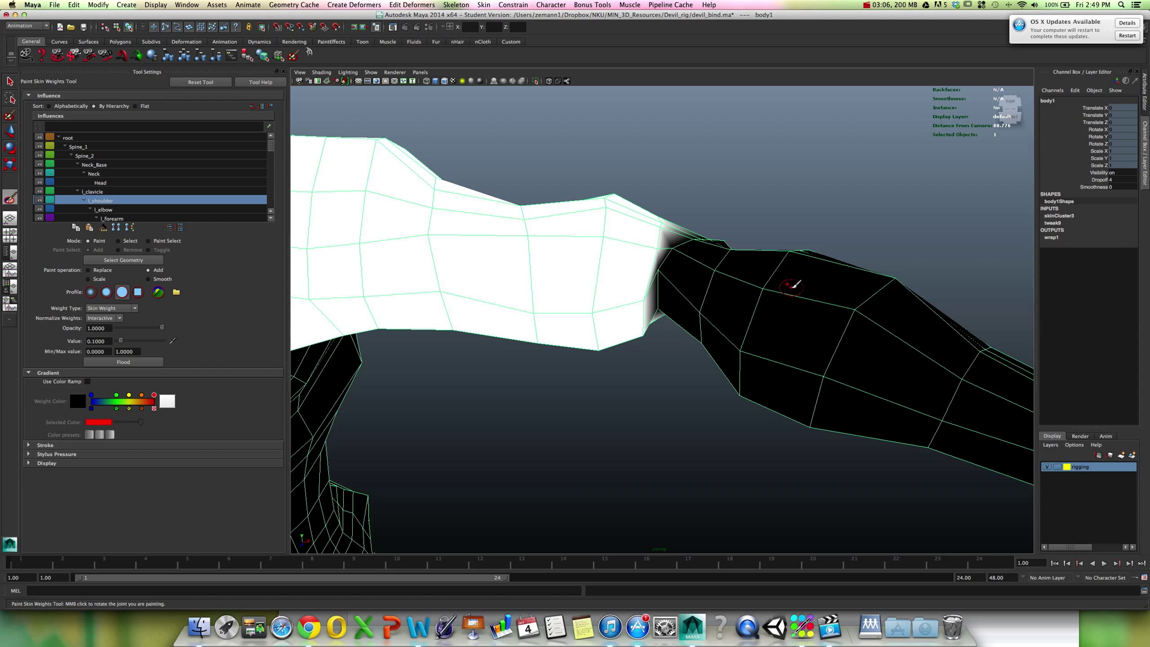
pyautogui.keyDown('alt'); pyautogui.moveTo(790, 286); pyautogui.dragTo(778, 282); pyautogui.keyUp('alt')
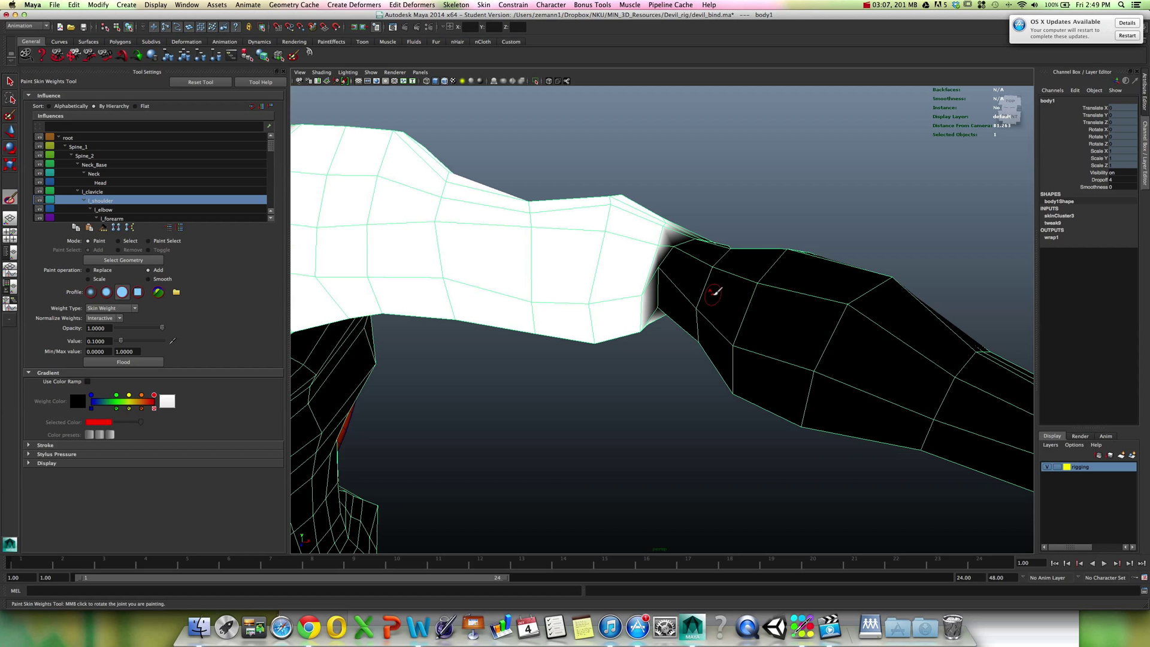
pyautogui.keyDown('alt'); pyautogui.moveTo(711, 295); pyautogui.dragTo(693, 244); pyautogui.keyUp('alt')
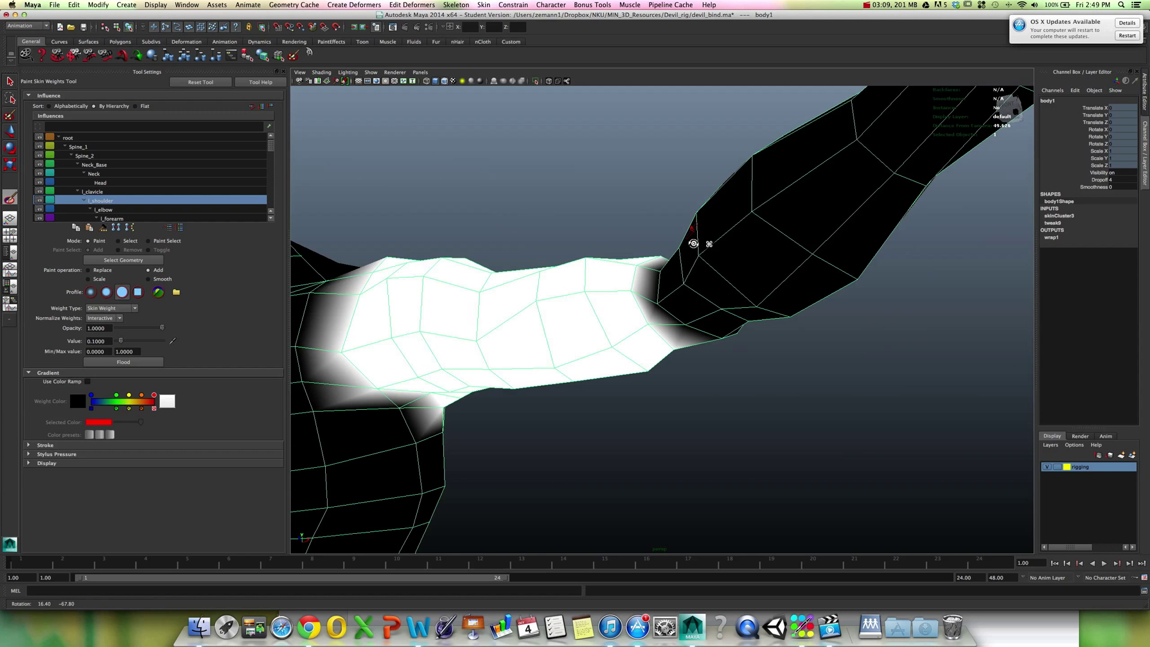
pyautogui.press('[')
pyautogui.press('[')
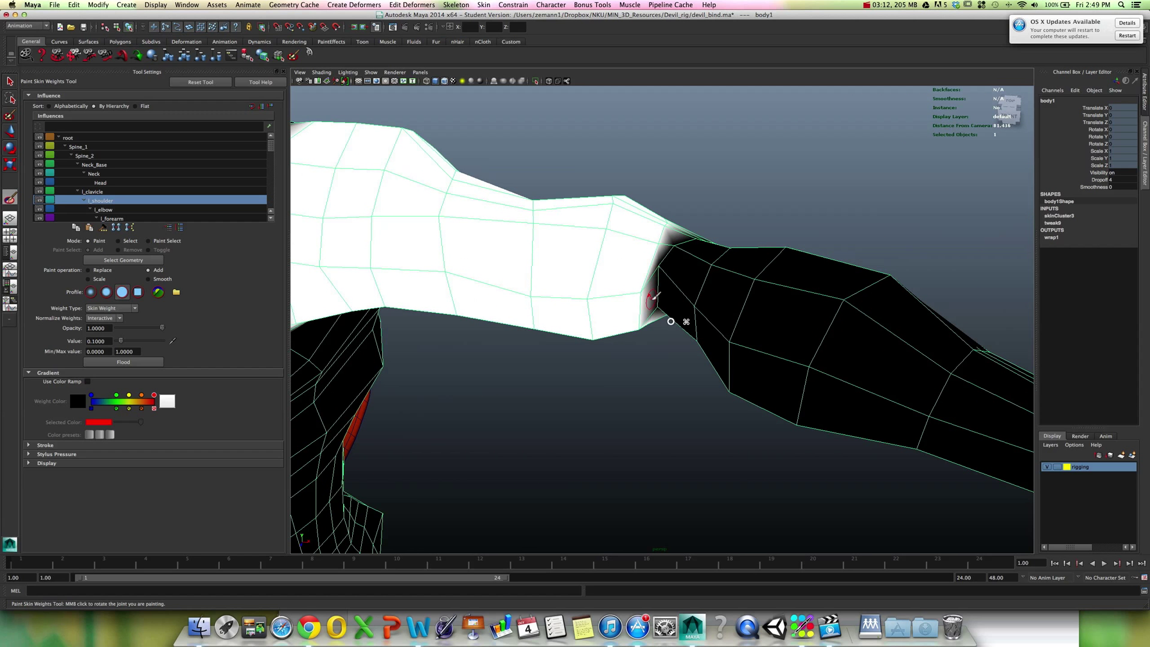
pyautogui.moveTo(659, 270)
pyautogui.mouseDown()
pyautogui.moveTo(664, 310)
pyautogui.moveTo(672, 256)
pyautogui.moveTo(671, 309)
pyautogui.moveTo(680, 247)
pyautogui.moveTo(675, 288)
pyautogui.mouseUp()
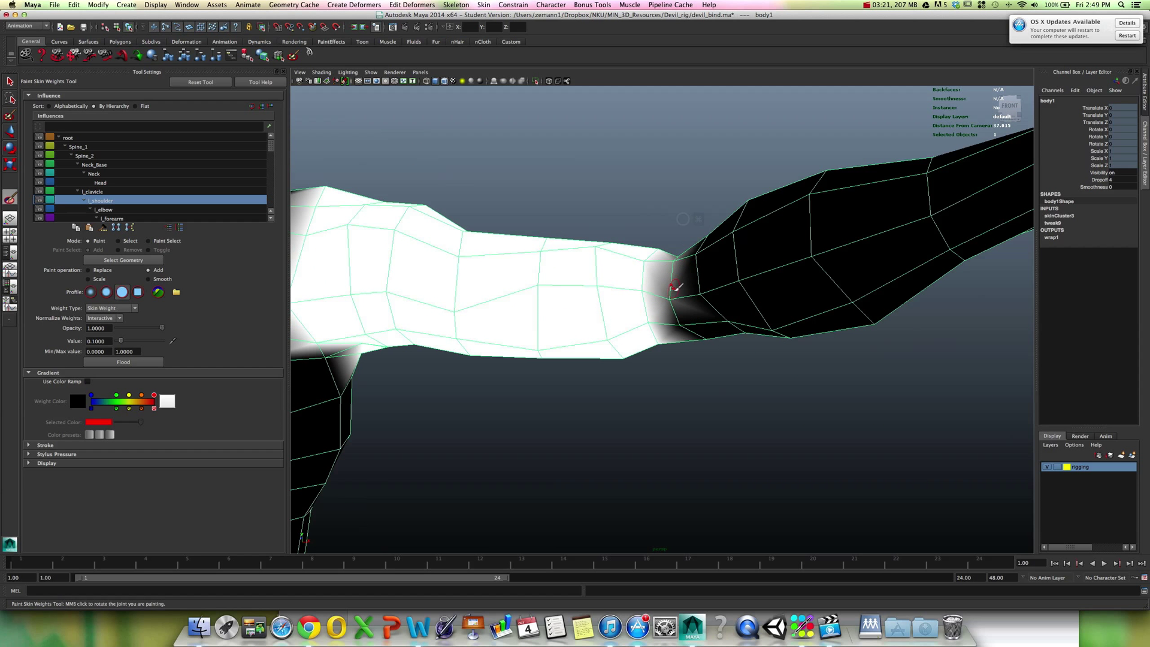
pyautogui.scroll(5, 675, 284)
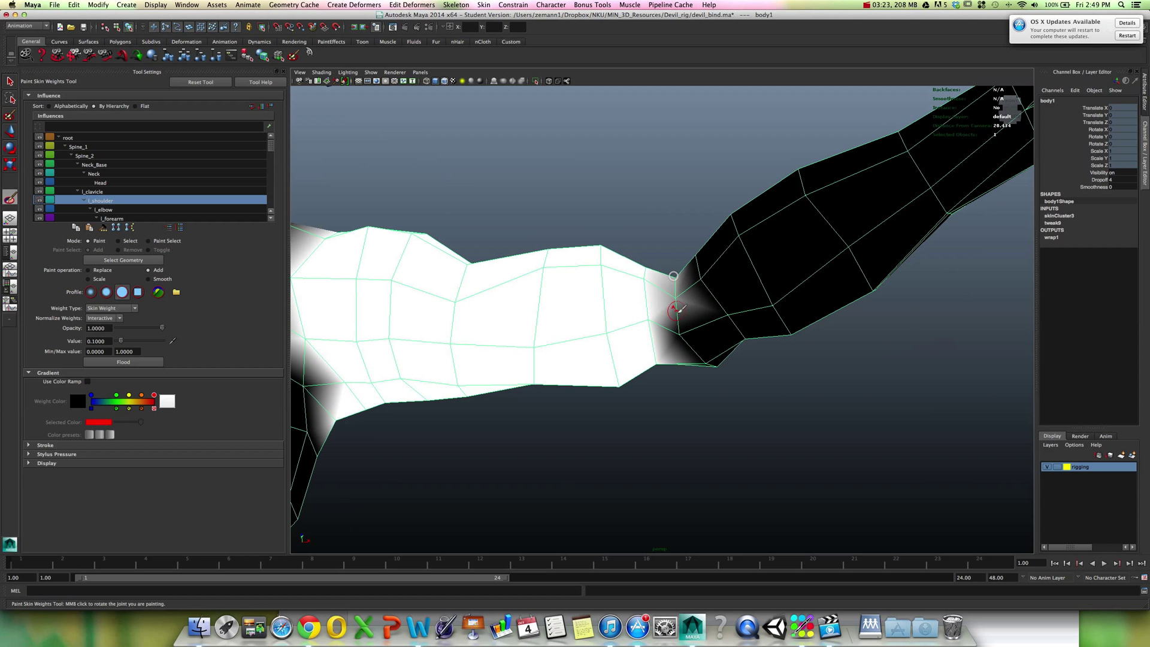
pyautogui.moveTo(679, 309)
pyautogui.mouseDown()
pyautogui.moveTo(684, 327)
pyautogui.moveTo(697, 299)
pyautogui.moveTo(694, 326)
pyautogui.mouseUp()
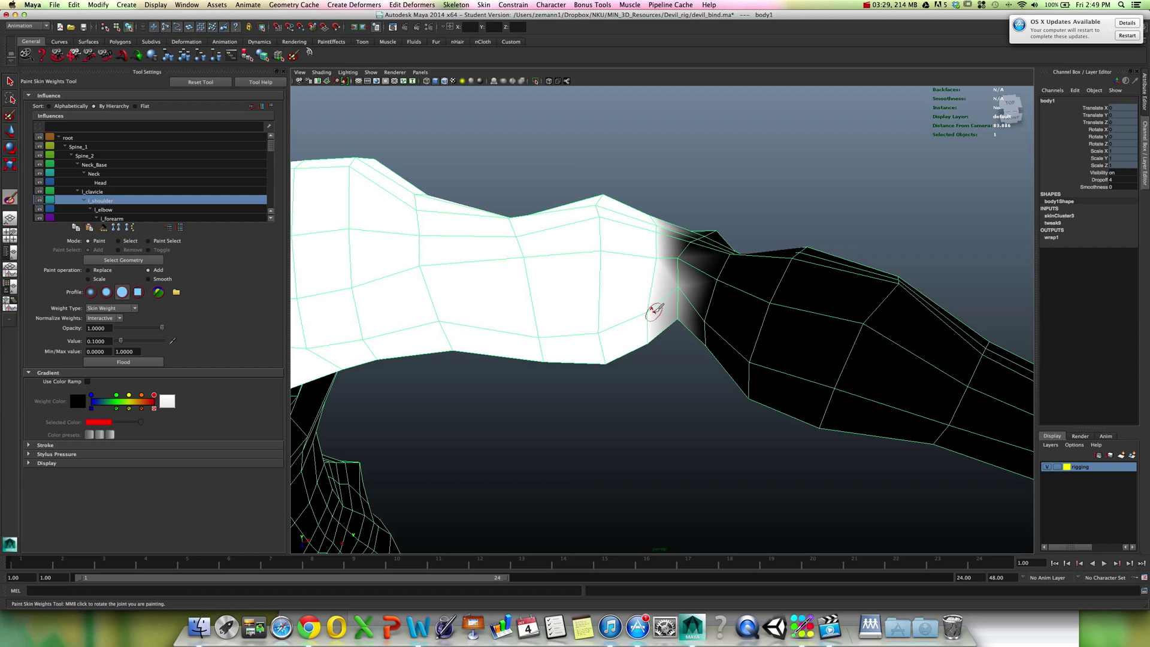
# Extend the l_shoulder weight around the back and underside of the elbow to soften the falloff toward the forearm.
pyautogui.keyDown('alt'); pyautogui.moveTo(655, 310); pyautogui.dragTo(647, 327); pyautogui.keyUp('alt')
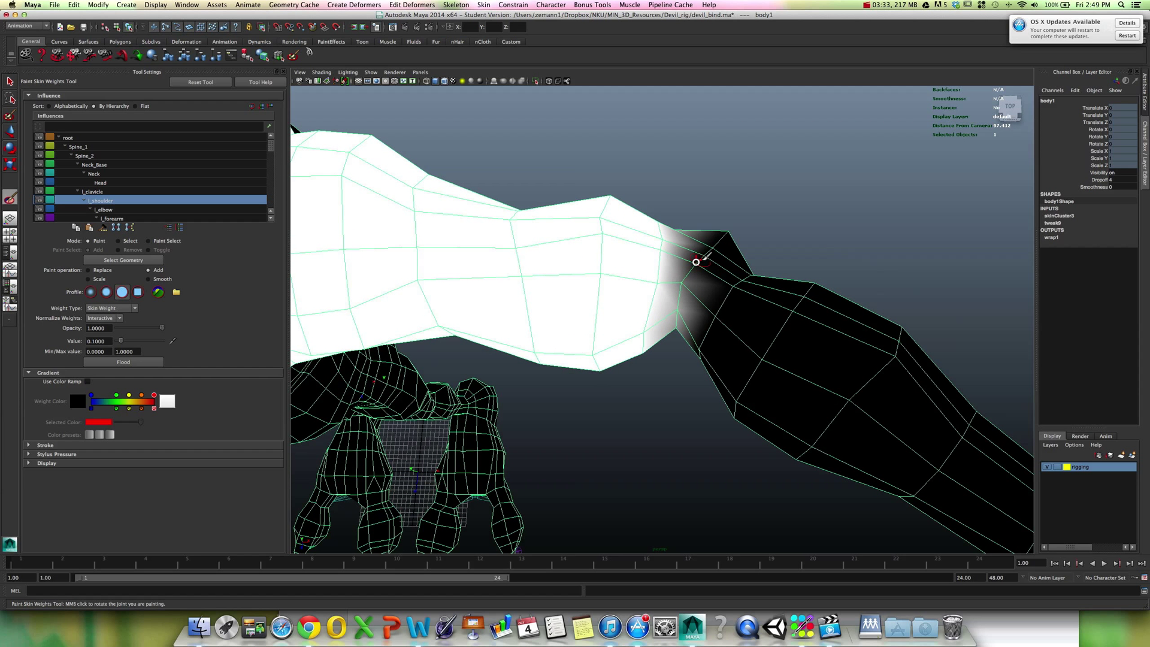
pyautogui.moveTo(710, 250)
pyautogui.keyDown('alt'); pyautogui.mouseDown()
pyautogui.moveTo(693, 314)
pyautogui.moveTo(688, 277)
pyautogui.moveTo(709, 275)
pyautogui.moveTo(723, 231)
pyautogui.mouseUp(); pyautogui.keyUp('alt')
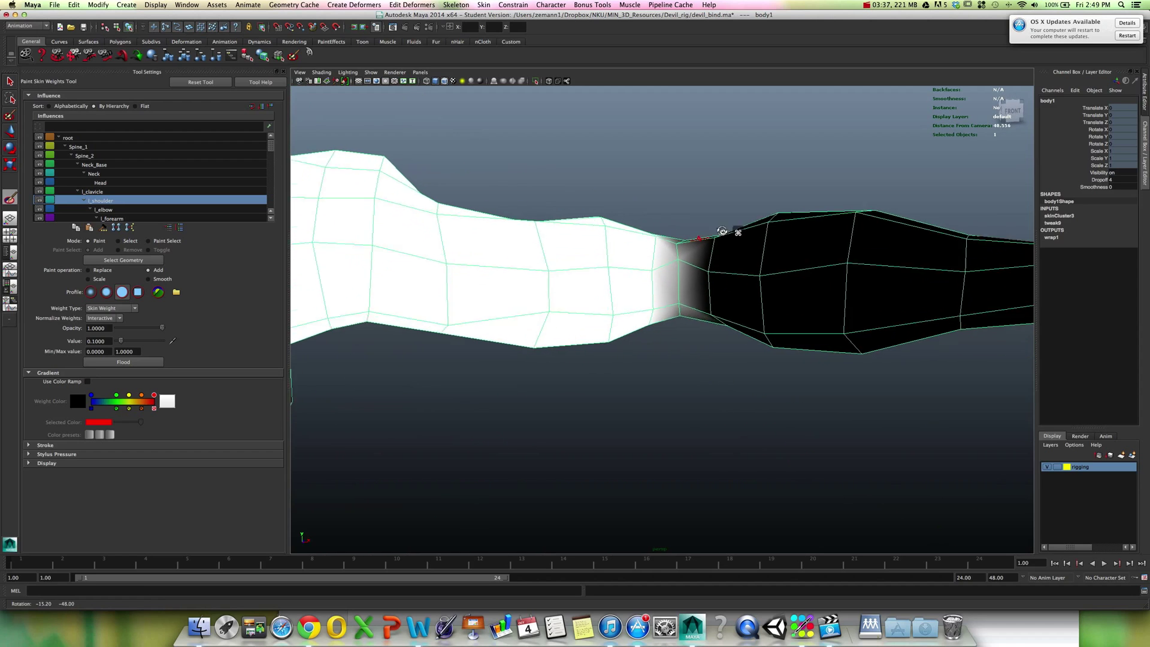
pyautogui.keyDown('alt'); pyautogui.moveTo(723, 231); pyautogui.dragTo(715, 307, button='right'); pyautogui.keyUp('alt')
pyautogui.keyDown('alt'); pyautogui.moveTo(766, 296); pyautogui.dragTo(683, 272); pyautogui.keyUp('alt')
pyautogui.keyDown('alt'); pyautogui.moveTo(688, 329); pyautogui.dragTo(713, 364); pyautogui.keyUp('alt')
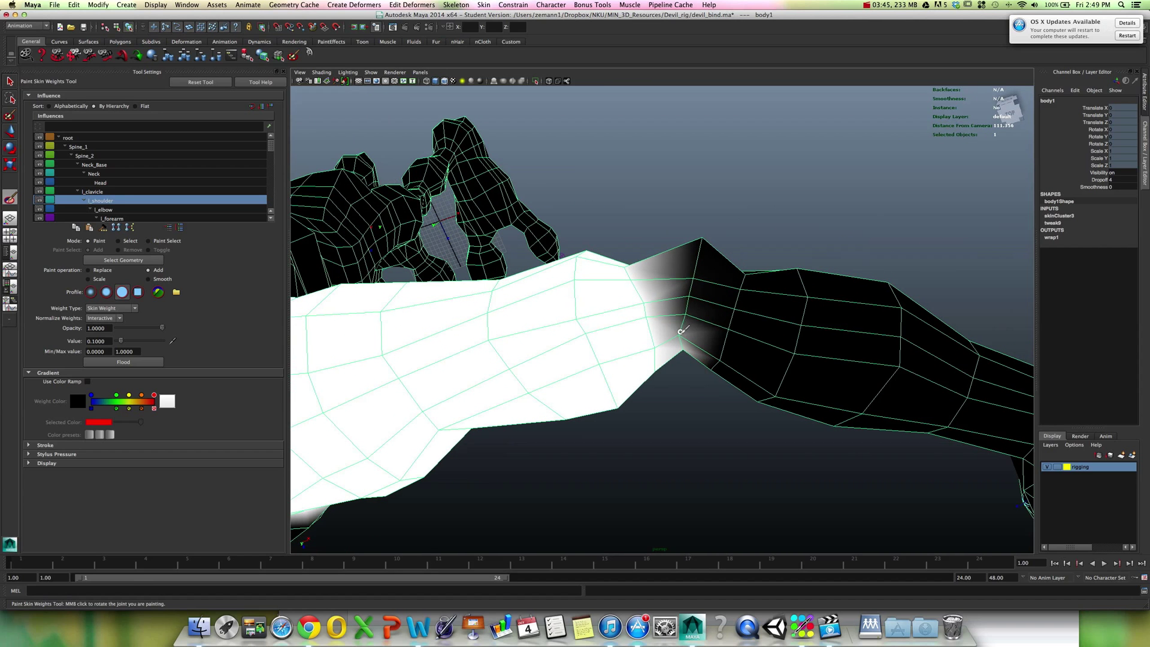
pyautogui.keyDown('alt'); pyautogui.moveTo(711, 294); pyautogui.dragTo(709, 298); pyautogui.keyUp('alt')
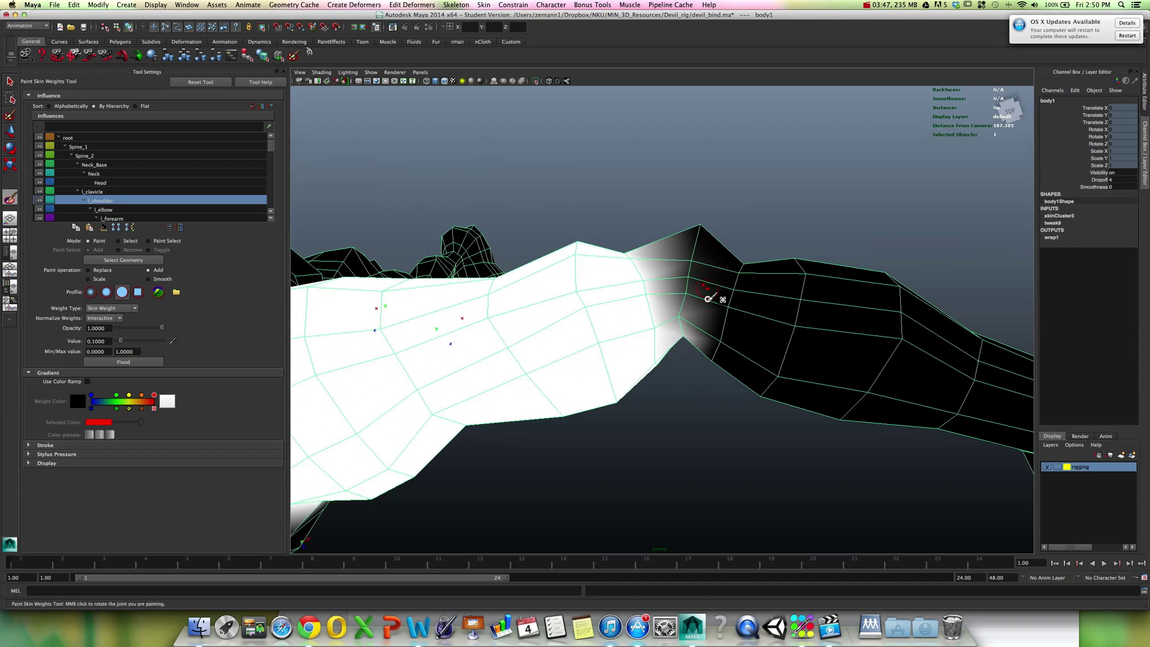
# Select the l_elbow joint and bend it to about -60 degrees around its Y axis.
pyautogui.press('q')
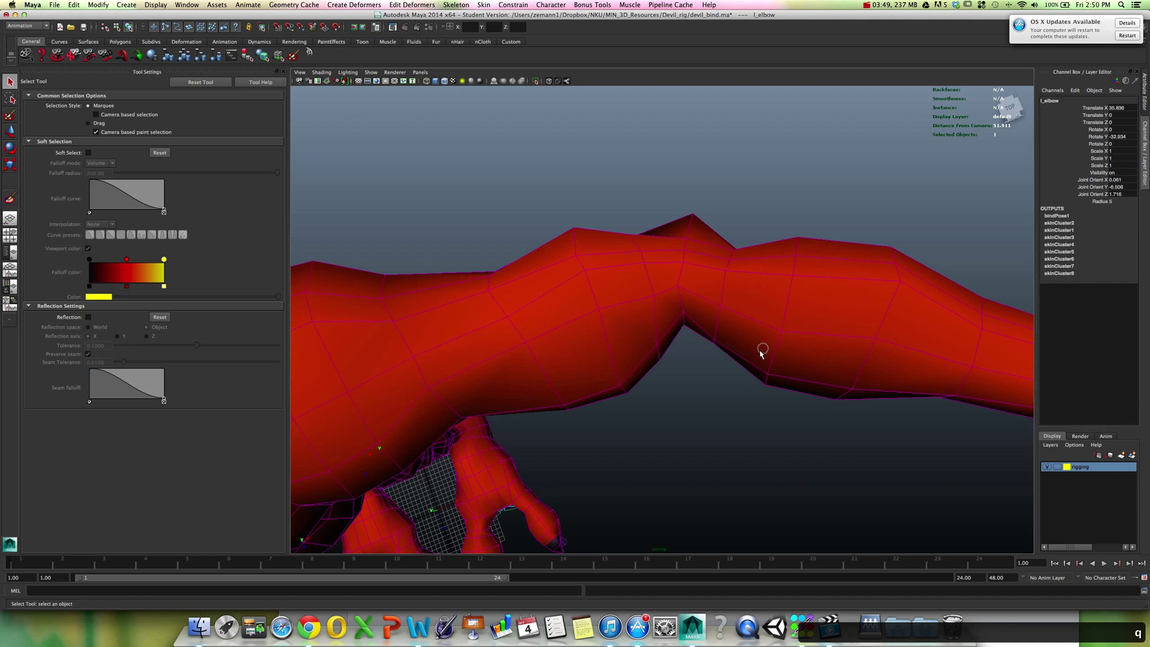
pyautogui.press('e')
pyautogui.moveTo(716, 337); pyautogui.dragTo(685, 318)
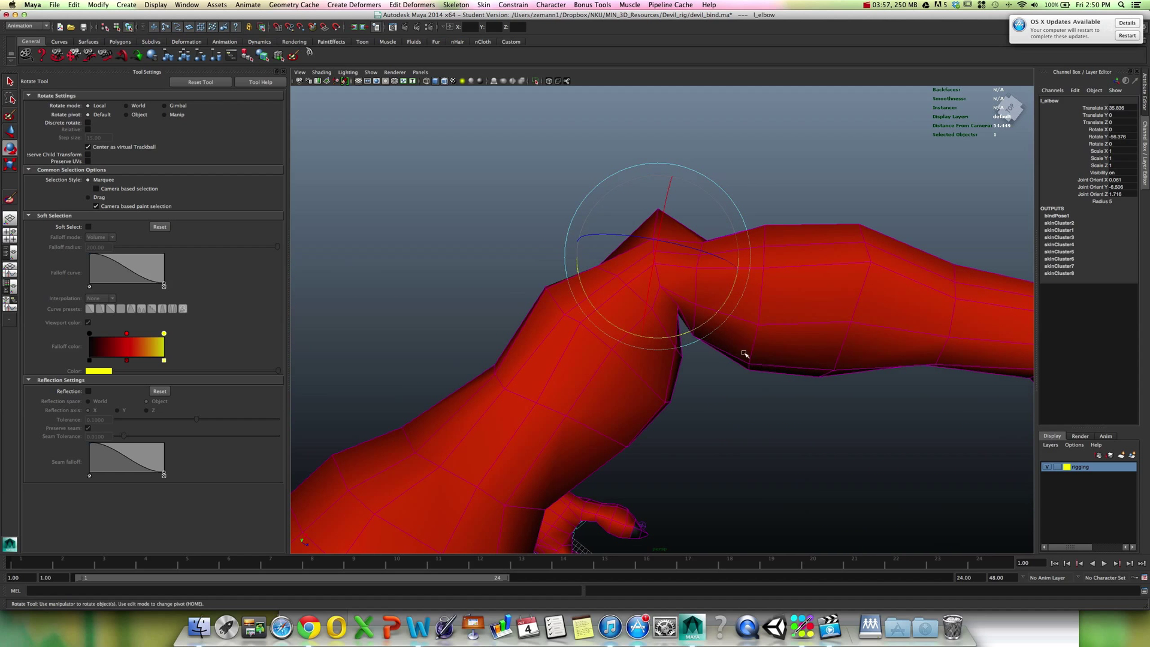
pyautogui.moveTo(745, 354); pyautogui.dragTo(711, 322, button='middle')
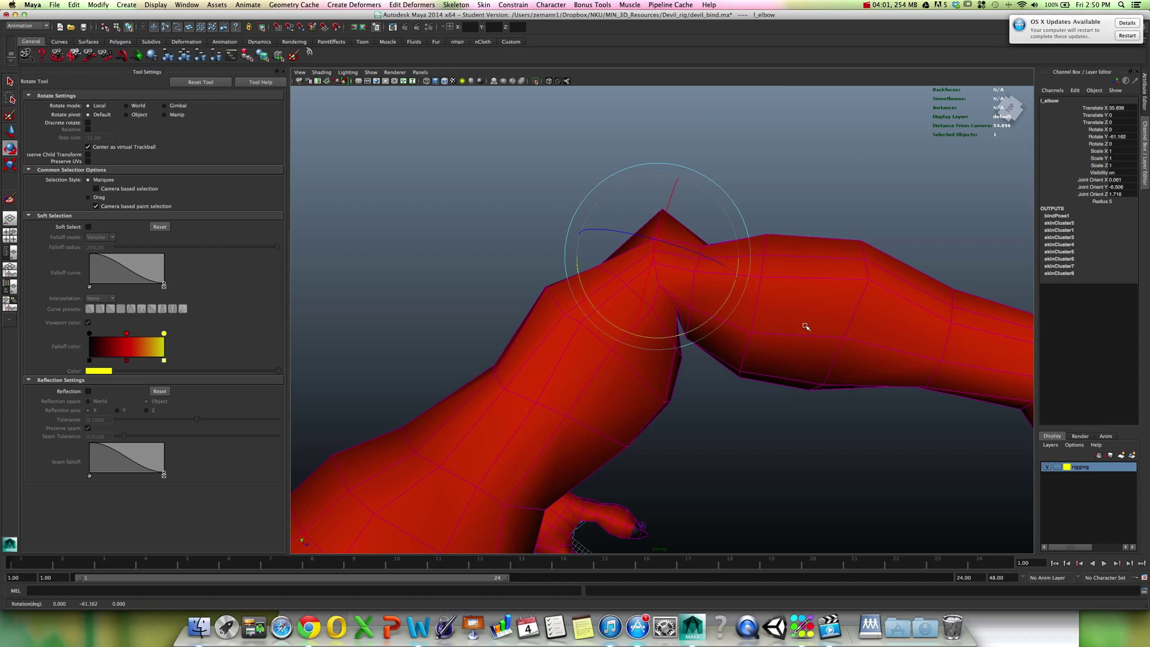
pyautogui.moveTo(806, 327)
pyautogui.mouseDown(button='middle')
pyautogui.moveTo(814, 283)
pyautogui.moveTo(811, 321)
pyautogui.mouseUp(button='middle')
pyautogui.moveTo(811, 321)
pyautogui.keyDown('alt'); pyautogui.mouseDown()
pyautogui.moveTo(811, 333)
pyautogui.moveTo(761, 327)
pyautogui.moveTo(805, 331)
pyautogui.mouseUp(); pyautogui.keyUp('alt')
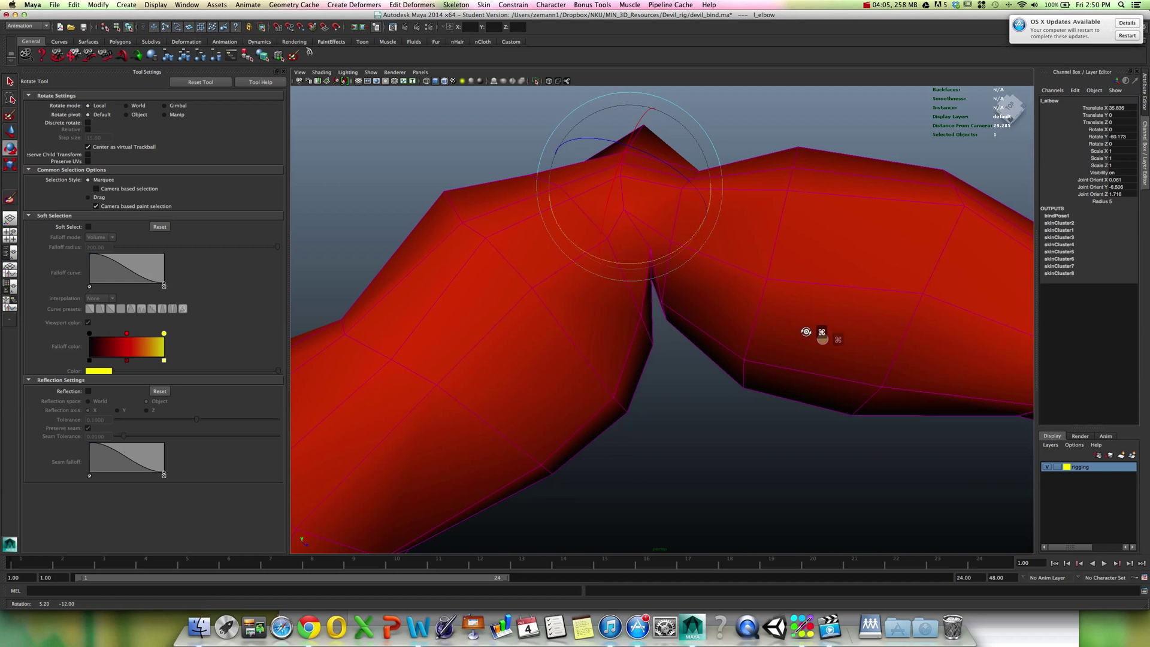
# Reselect the body mesh for skin weight painting and add l_shoulder weight around the bent elbow's inner crease and forearm edge.
pyautogui.click(740, 329)
pyautogui.press('y')
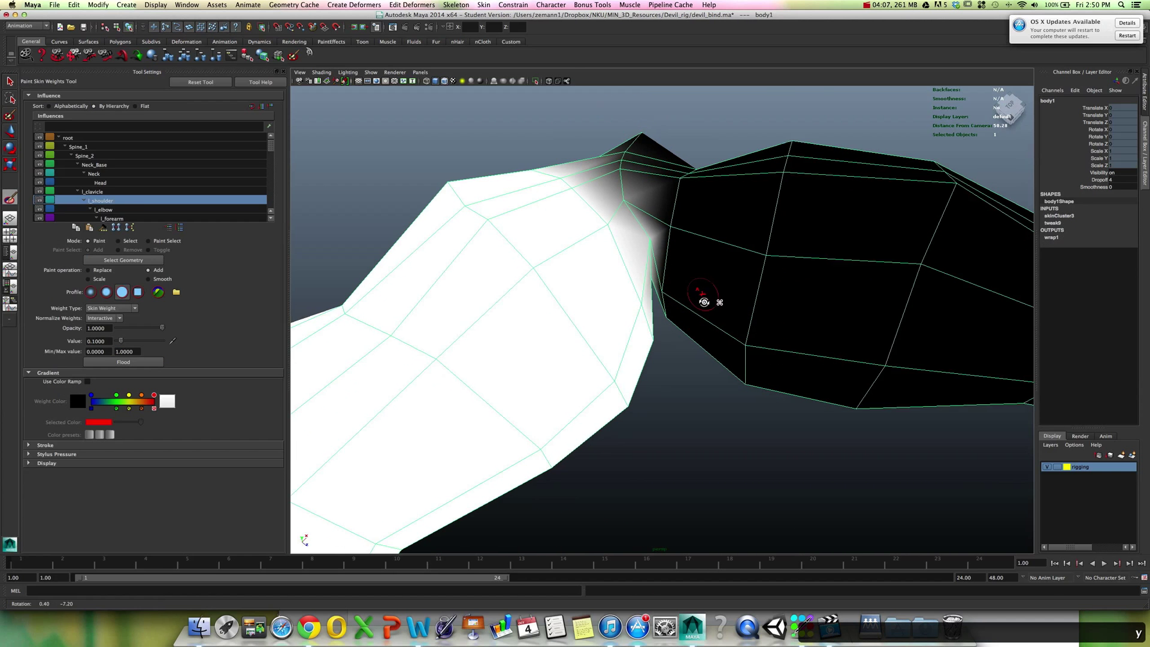
pyautogui.keyDown('alt'); pyautogui.moveTo(704, 302); pyautogui.dragTo(679, 283); pyautogui.keyUp('alt')
pyautogui.scroll(3, 675, 289)
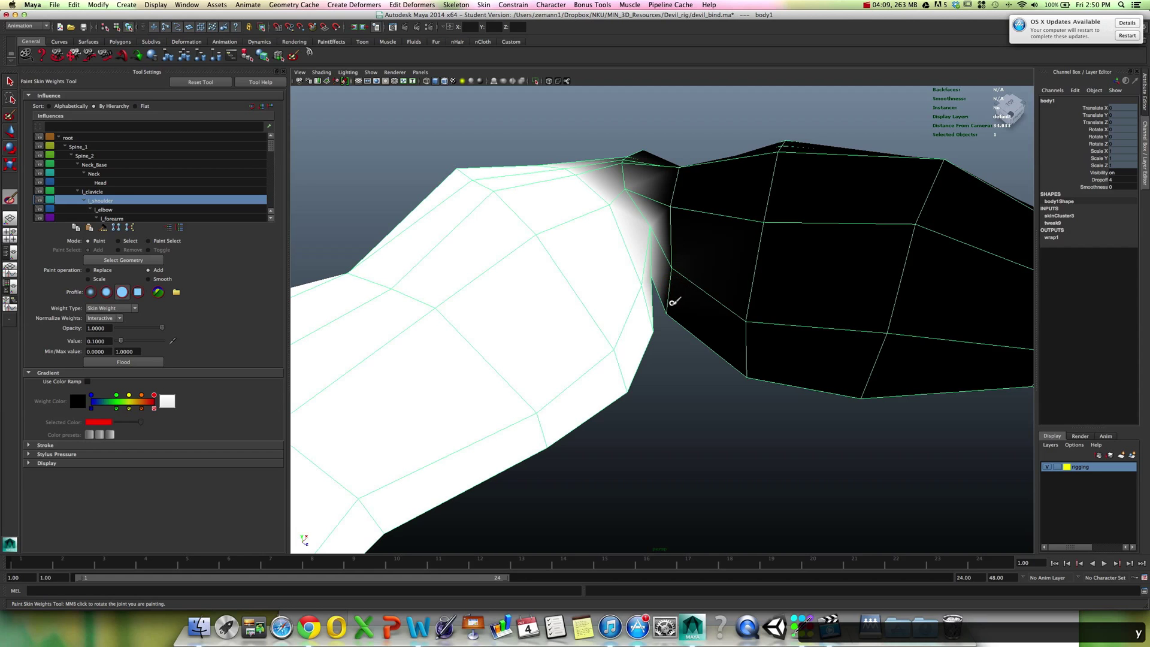
pyautogui.moveTo(671, 308)
pyautogui.keyDown('alt'); pyautogui.mouseDown()
pyautogui.moveTo(665, 199)
pyautogui.moveTo(675, 311)
pyautogui.moveTo(660, 323)
pyautogui.mouseUp(); pyautogui.keyUp('alt')
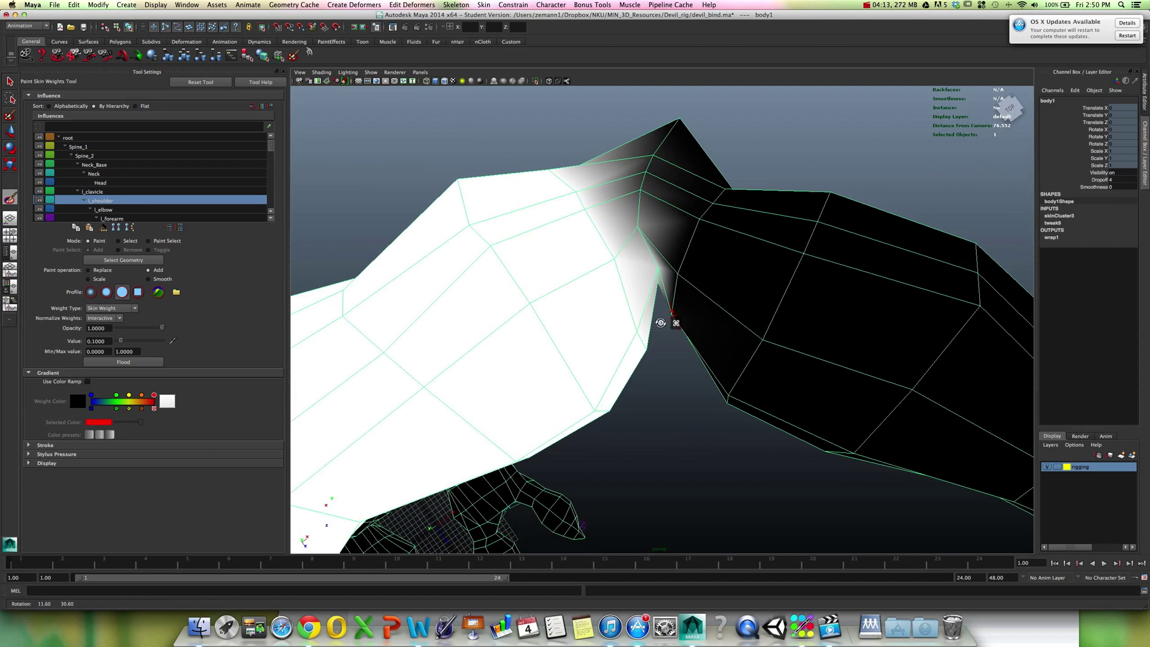
pyautogui.keyDown('alt'); pyautogui.moveTo(762, 325); pyautogui.dragTo(640, 301, button='right'); pyautogui.keyUp('alt')
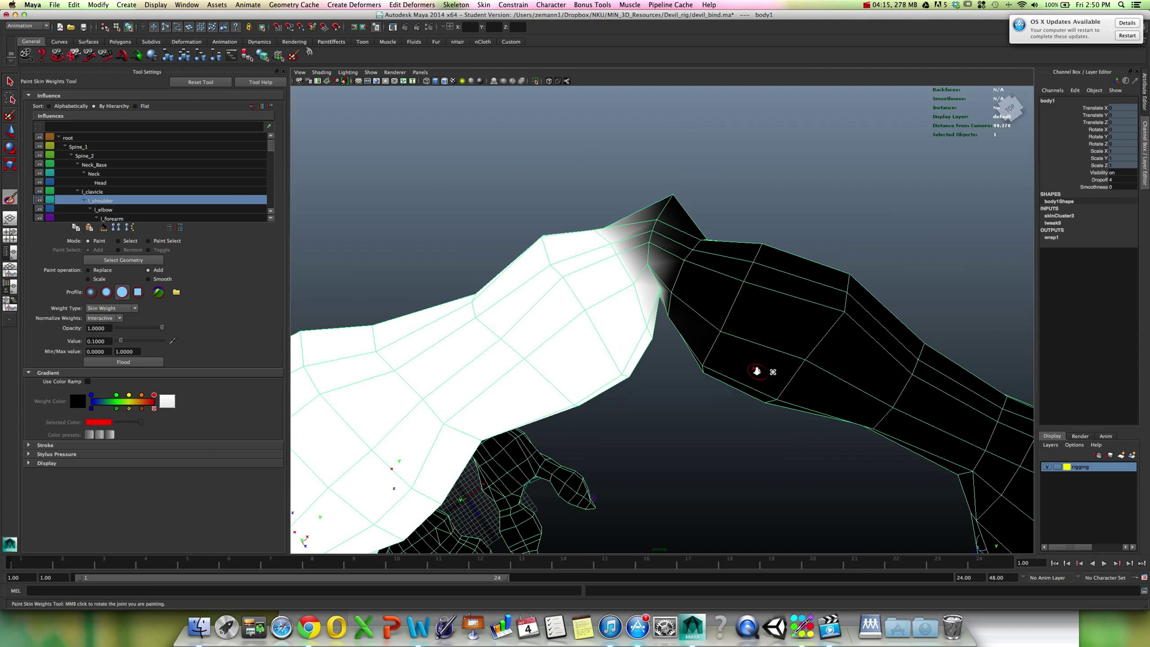
pyautogui.moveTo(756, 371)
pyautogui.keyDown('alt'); pyautogui.mouseDown()
pyautogui.moveTo(701, 350)
pyautogui.moveTo(737, 357)
pyautogui.moveTo(693, 357)
pyautogui.moveTo(720, 340)
pyautogui.moveTo(680, 296)
pyautogui.moveTo(688, 288)
pyautogui.moveTo(688, 329)
pyautogui.moveTo(705, 332)
pyautogui.moveTo(683, 236)
pyautogui.moveTo(691, 278)
pyautogui.mouseUp(); pyautogui.keyUp('alt')
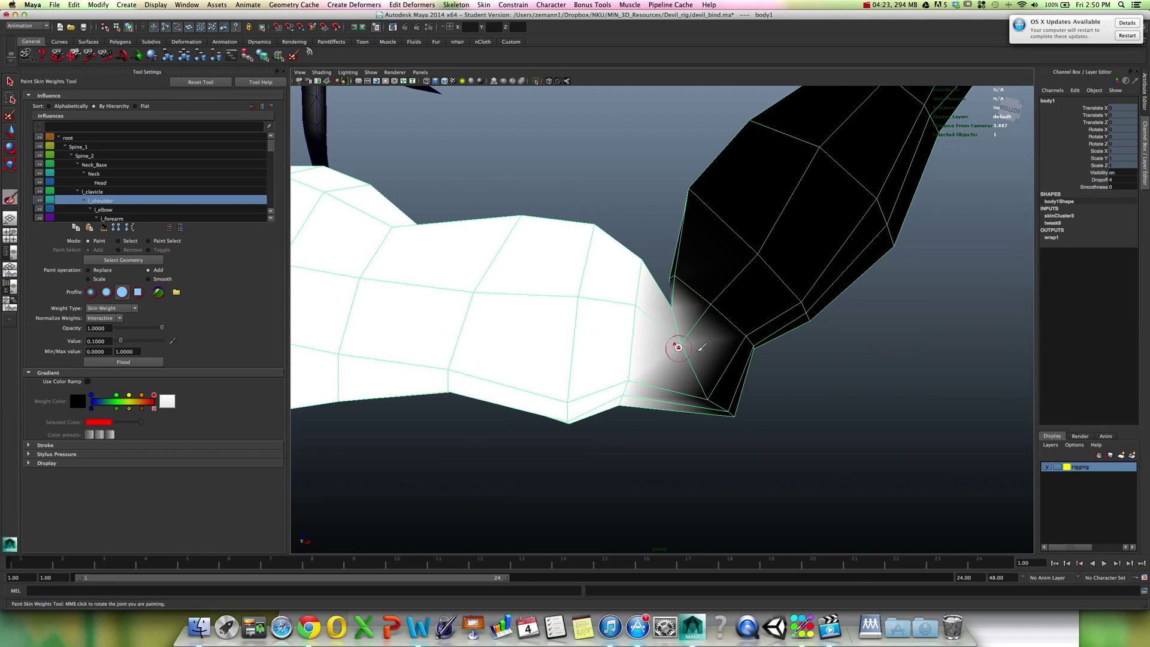
pyautogui.moveTo(677, 347)
pyautogui.keyDown('alt'); pyautogui.mouseDown()
pyautogui.moveTo(653, 331)
pyautogui.moveTo(642, 349)
pyautogui.mouseUp(); pyautogui.keyUp('alt')
pyautogui.keyDown('alt'); pyautogui.moveTo(747, 288); pyautogui.dragTo(713, 293); pyautogui.keyUp('alt')
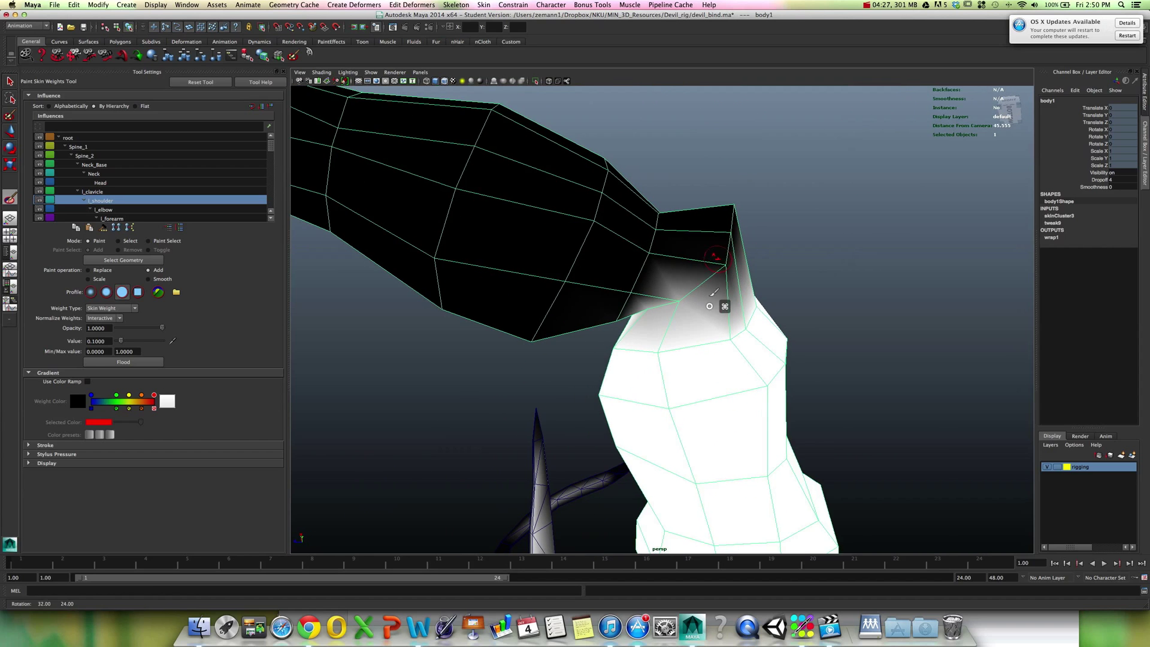
pyautogui.moveTo(727, 238)
pyautogui.keyDown('alt'); pyautogui.mouseDown()
pyautogui.moveTo(725, 284)
pyautogui.moveTo(745, 329)
pyautogui.moveTo(727, 308)
pyautogui.moveTo(727, 329)
pyautogui.moveTo(702, 309)
pyautogui.moveTo(732, 329)
pyautogui.moveTo(786, 336)
pyautogui.moveTo(702, 328)
pyautogui.moveTo(697, 254)
pyautogui.moveTo(708, 317)
pyautogui.moveTo(673, 325)
pyautogui.moveTo(714, 398)
pyautogui.moveTo(707, 411)
pyautogui.mouseUp(); pyautogui.keyUp('alt')
# Select the l_elbow joint and test its bend, leaving it at about -62 degrees around its Y axis.
pyautogui.press('q')
pyautogui.click(743, 368)
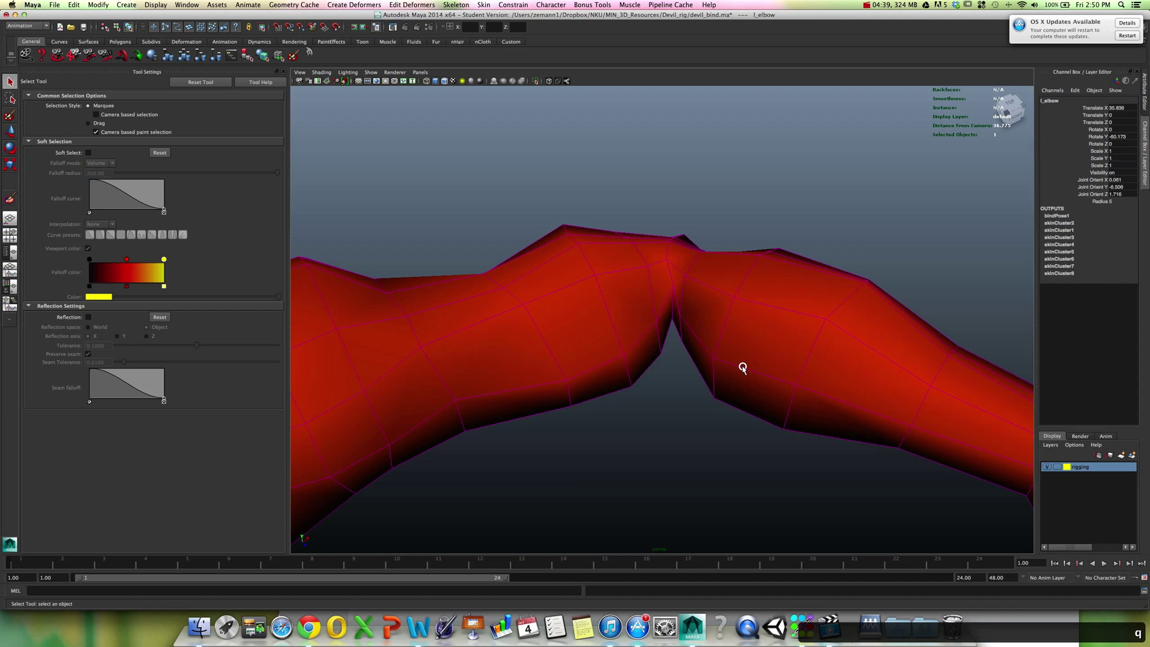
pyautogui.press('e')
pyautogui.moveTo(705, 319); pyautogui.dragTo(789, 361)
pyautogui.moveTo(789, 362); pyautogui.dragTo(768, 388, button='middle')
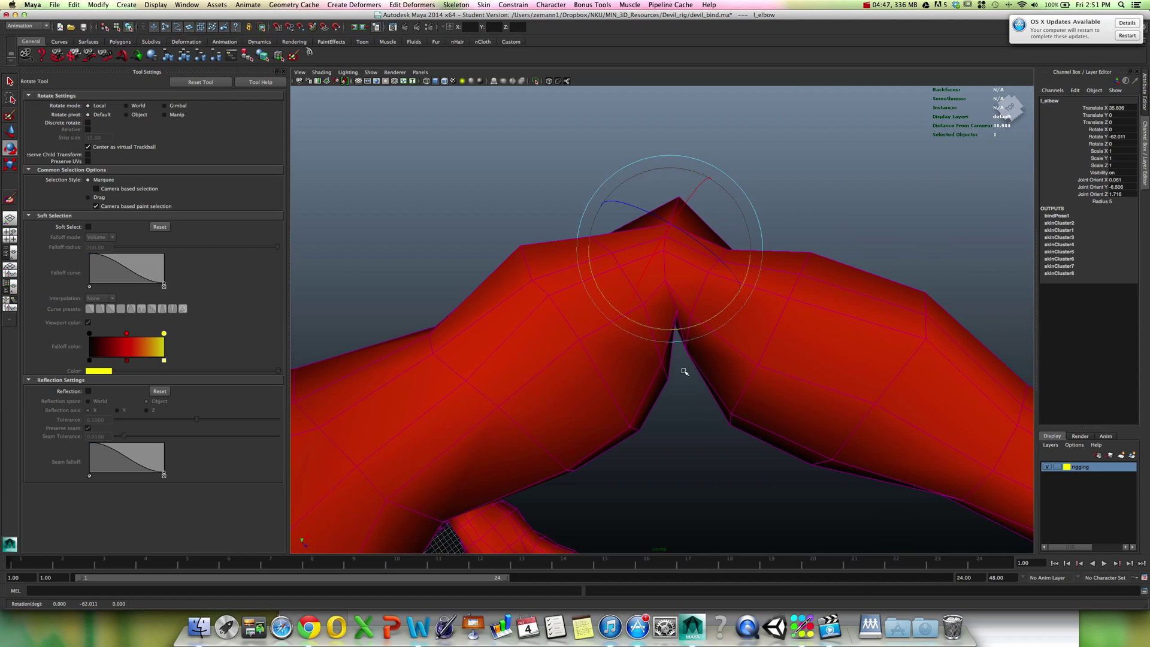
# Reselect the body mesh, reactivate the Paint Skin Weights Tool and choose the l_elbow influence.
pyautogui.click(652, 375)
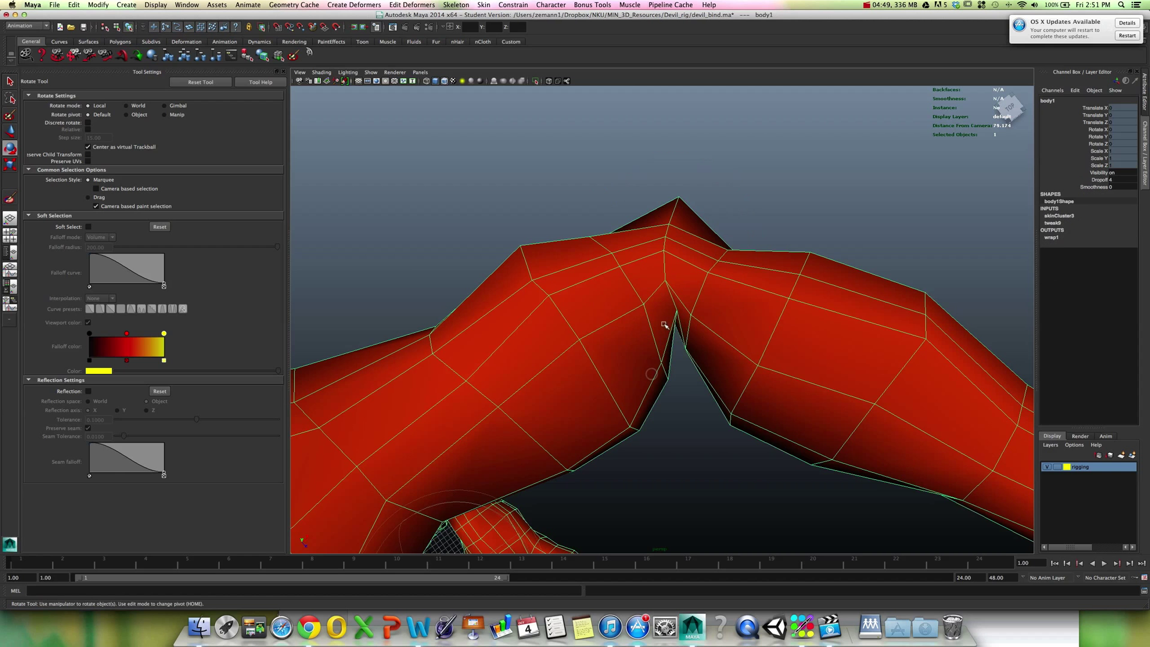
pyautogui.keyDown('alt'); pyautogui.moveTo(642, 314); pyautogui.dragTo(732, 336, button='right'); pyautogui.keyUp('alt')
pyautogui.press('y')
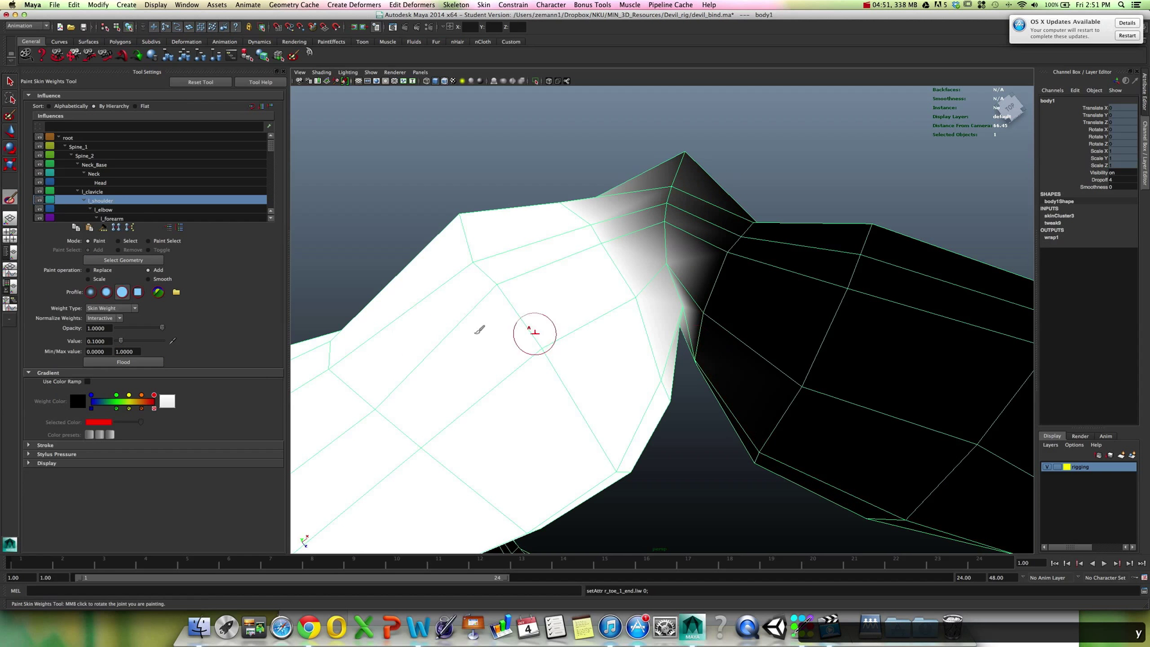
pyautogui.click(104, 210)
pyautogui.scroll(3, 512, 272)
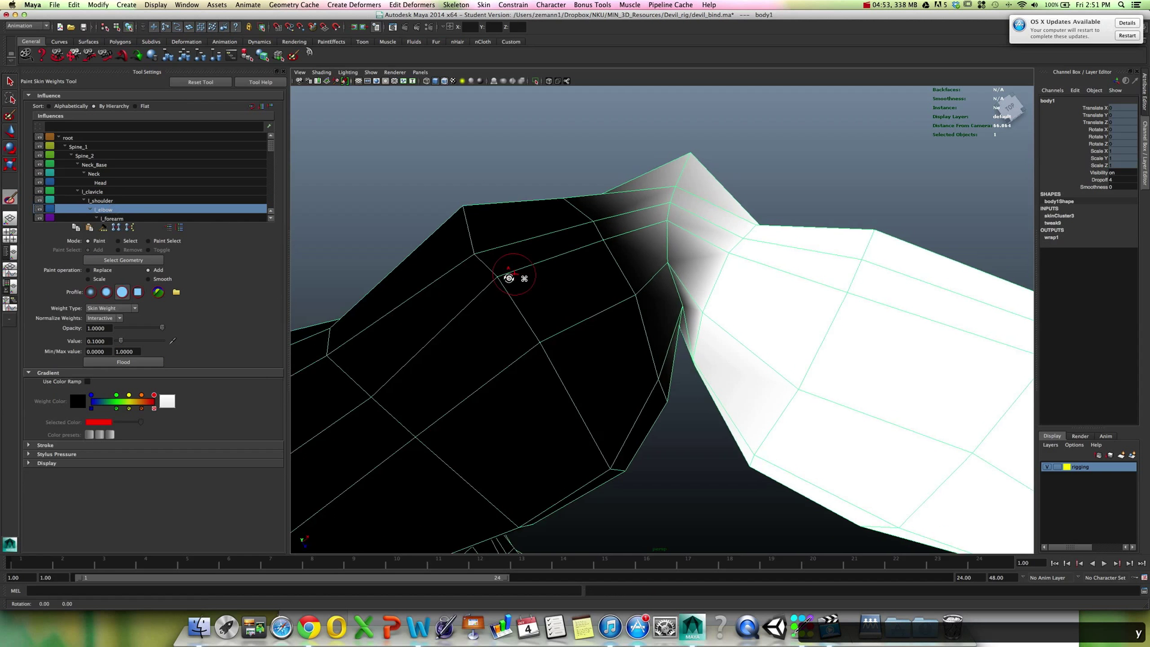
# Undo the last l_elbow paint stroke at the inner elbow crease and set the paint value to 0.05.
pyautogui.moveTo(678, 289)
pyautogui.keyDown('alt'); pyautogui.mouseDown()
pyautogui.moveTo(678, 216)
pyautogui.moveTo(665, 216)
pyautogui.mouseUp(); pyautogui.keyUp('alt')
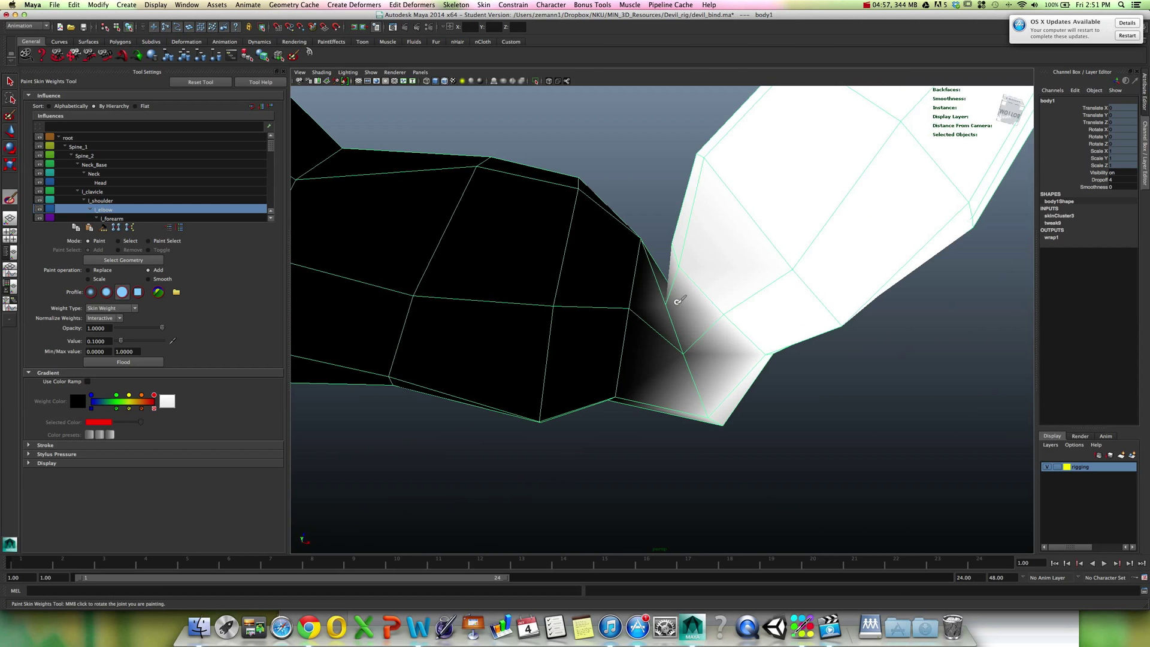
pyautogui.keyDown('alt'); pyautogui.moveTo(679, 300); pyautogui.dragTo(688, 293); pyautogui.keyUp('alt')
pyautogui.press('super+z')
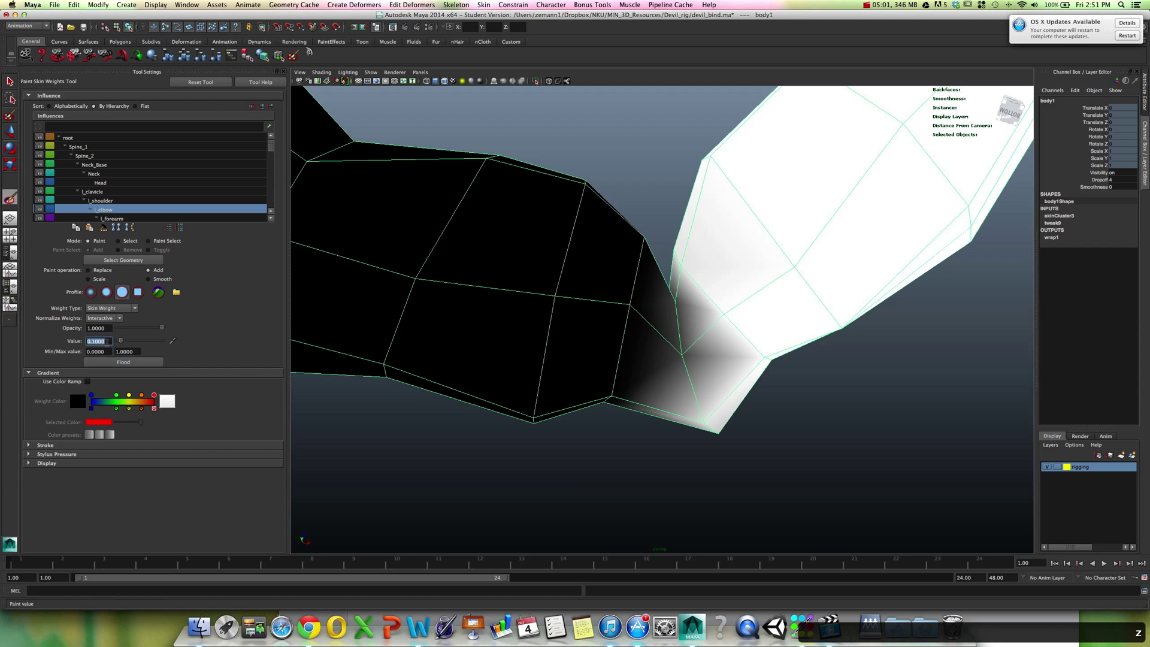
pyautogui.write('.05')
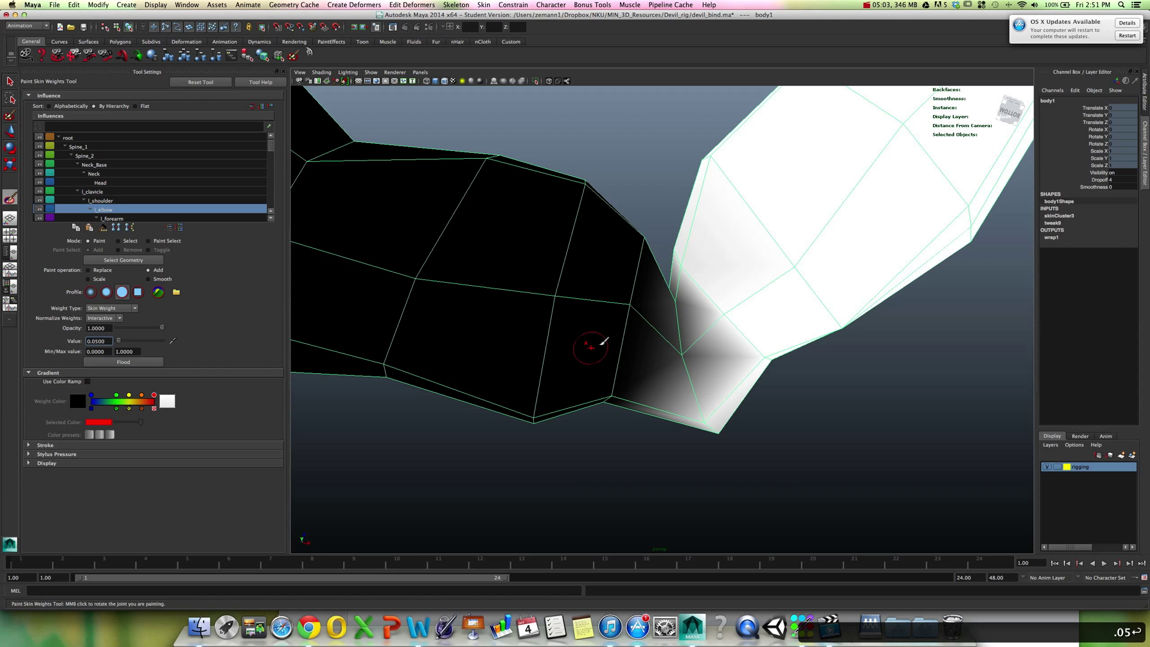
# Examine the l_elbow skin weight falloff around the bent elbow from below, front, side and above.
pyautogui.moveTo(604, 340)
pyautogui.keyDown('alt'); pyautogui.mouseDown()
pyautogui.moveTo(647, 333)
pyautogui.moveTo(683, 304)
pyautogui.moveTo(677, 264)
pyautogui.mouseUp(); pyautogui.keyUp('alt')
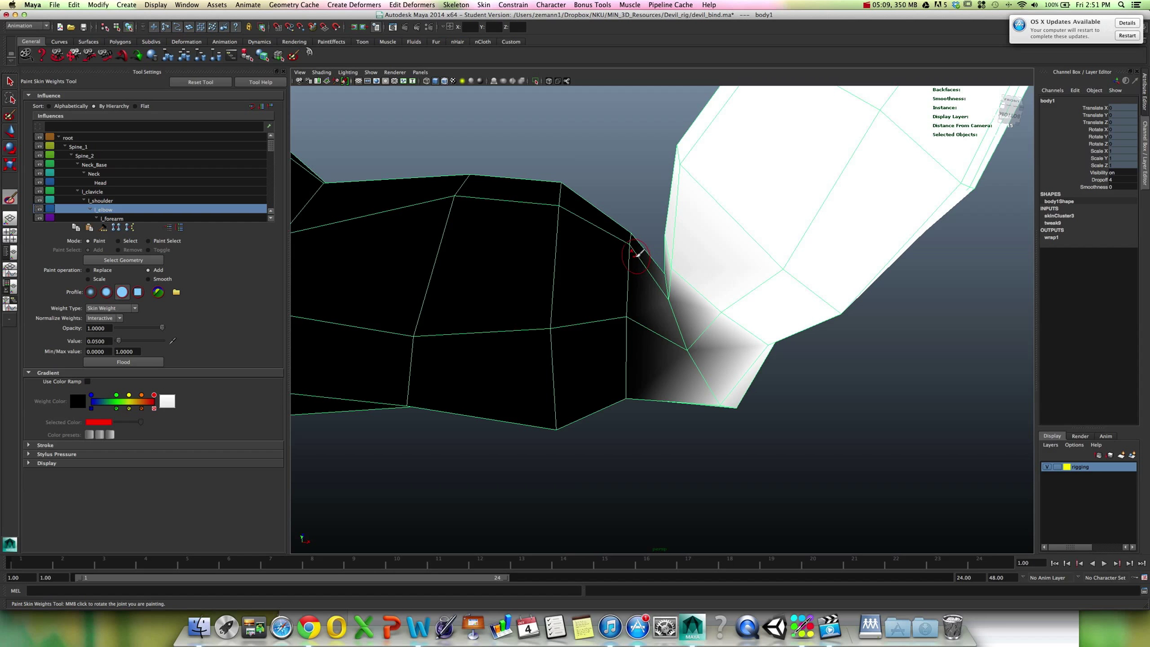
pyautogui.keyDown('alt'); pyautogui.moveTo(633, 257); pyautogui.dragTo(640, 291); pyautogui.keyUp('alt')
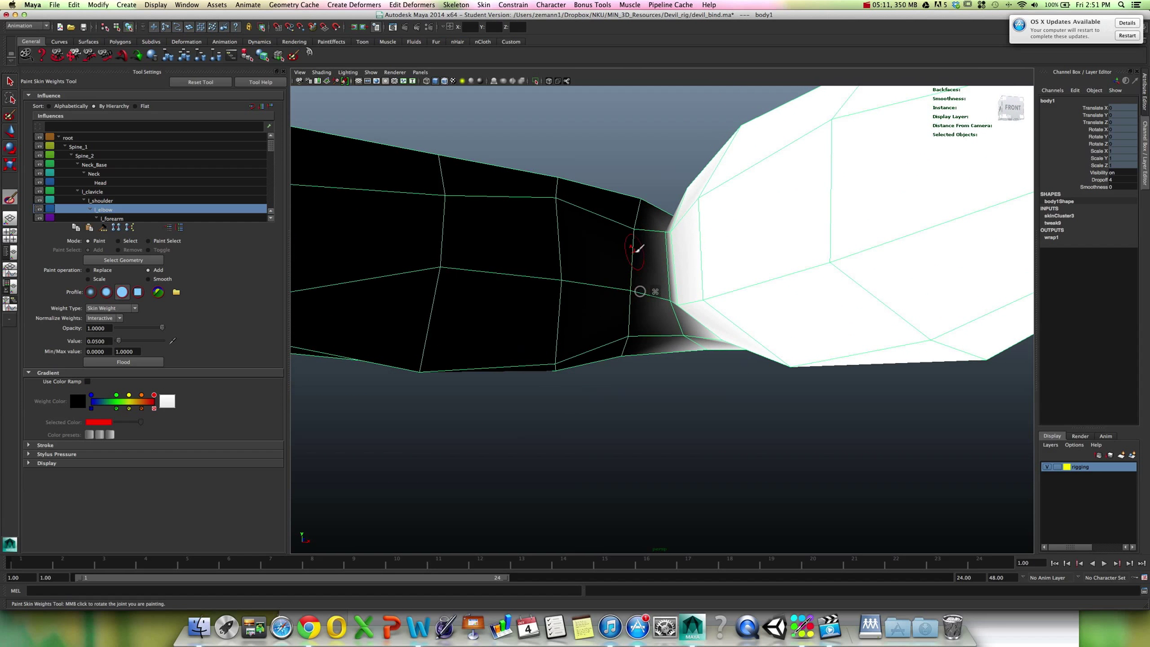
pyautogui.keyDown('alt'); pyautogui.moveTo(637, 239); pyautogui.dragTo(642, 282); pyautogui.keyUp('alt')
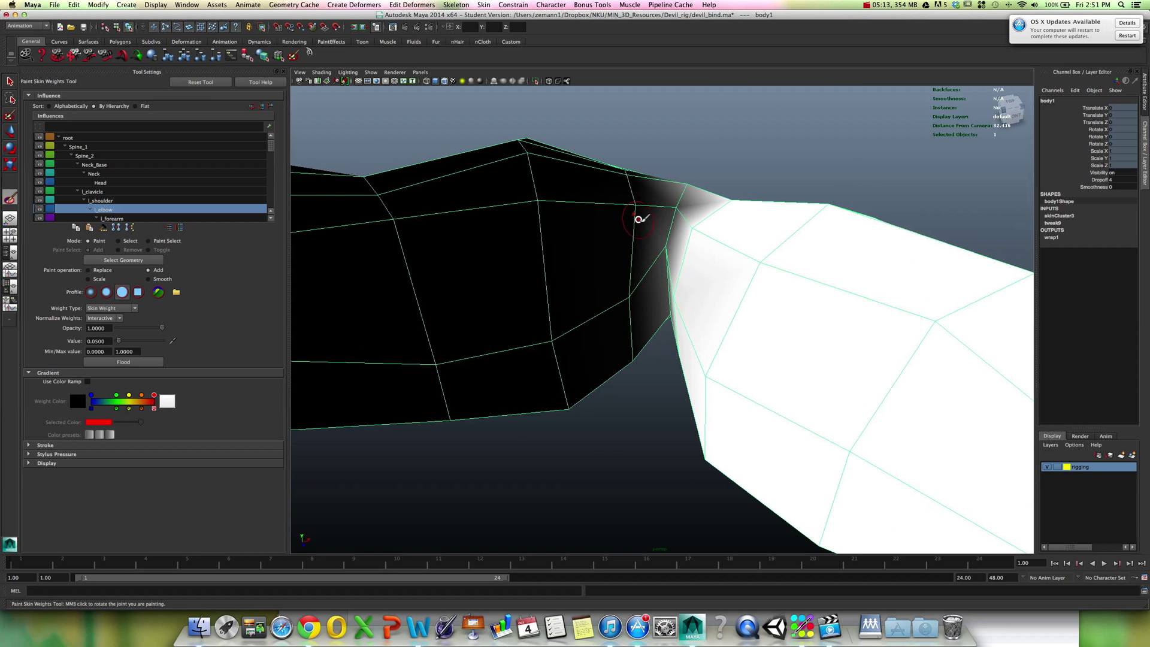
pyautogui.keyDown('alt'); pyautogui.moveTo(640, 219); pyautogui.dragTo(657, 253); pyautogui.keyUp('alt')
pyautogui.keyDown('alt'); pyautogui.moveTo(634, 311); pyautogui.dragTo(635, 283); pyautogui.keyUp('alt')
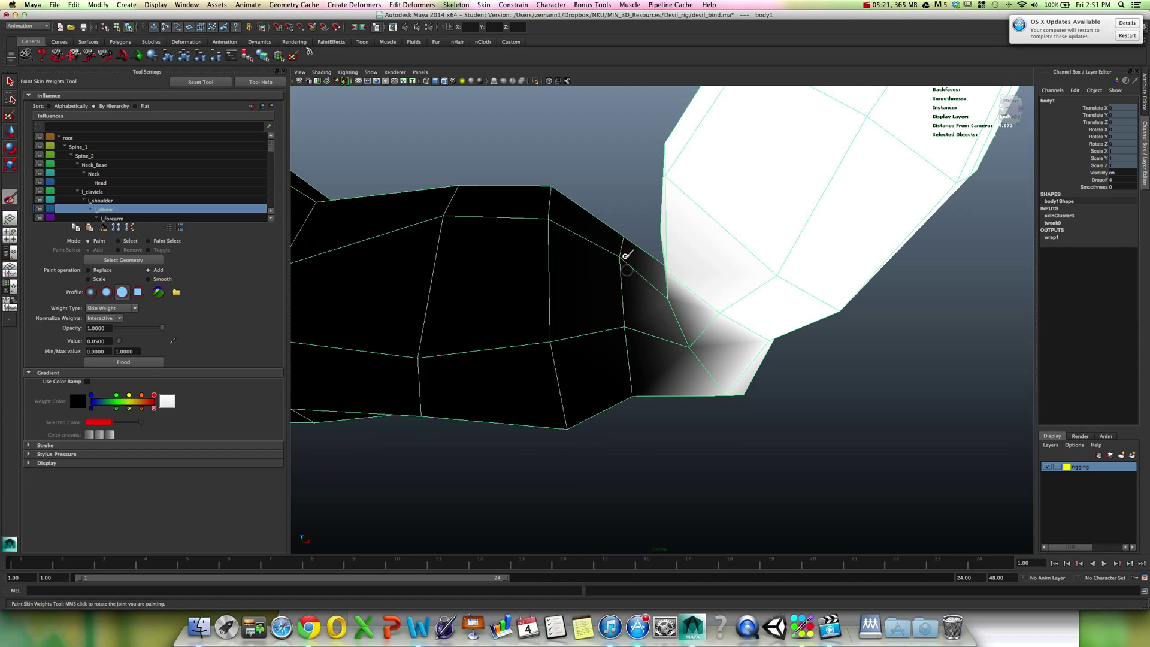
pyautogui.keyDown('alt'); pyautogui.moveTo(626, 243); pyautogui.dragTo(620, 315); pyautogui.keyUp('alt')
pyautogui.keyDown('alt'); pyautogui.moveTo(620, 315); pyautogui.dragTo(614, 342, button='right'); pyautogui.keyUp('alt')
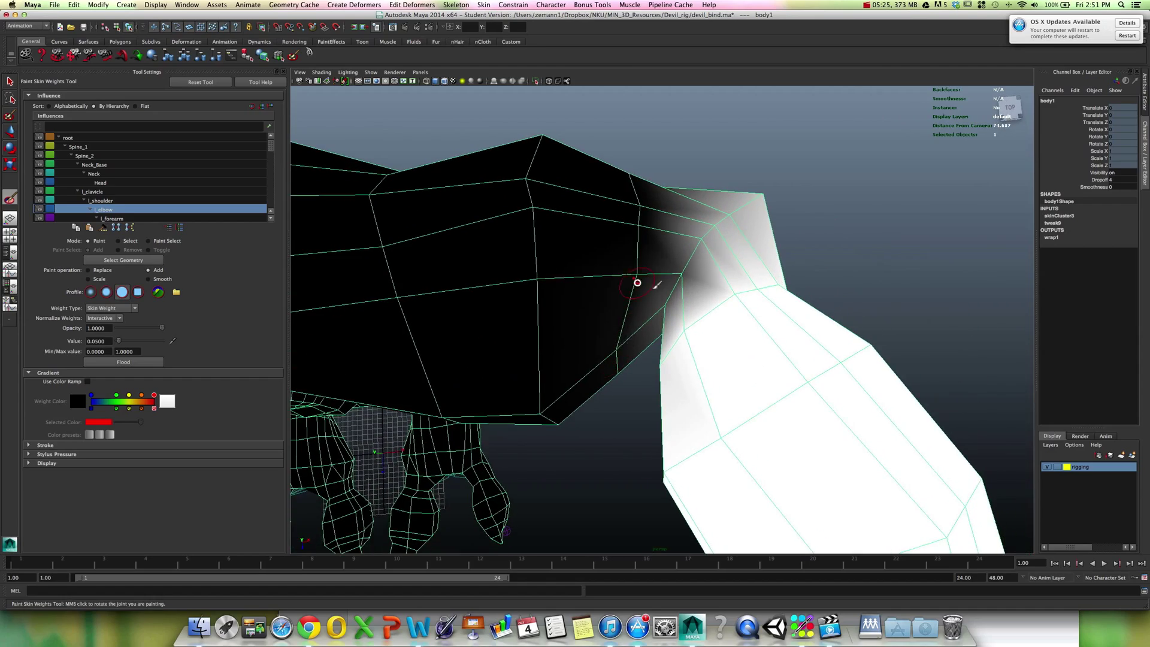
pyautogui.moveTo(637, 282)
pyautogui.keyDown('alt'); pyautogui.mouseDown()
pyautogui.moveTo(611, 300)
pyautogui.moveTo(562, 290)
pyautogui.moveTo(647, 264)
pyautogui.moveTo(652, 303)
pyautogui.moveTo(623, 180)
pyautogui.moveTo(689, 180)
pyautogui.moveTo(676, 342)
pyautogui.moveTo(439, 257)
pyautogui.mouseUp(); pyautogui.keyUp('alt')
# Choose the l_shoulder influence and inspect its weight falloff around the bent elbow.
pyautogui.click(160, 201)
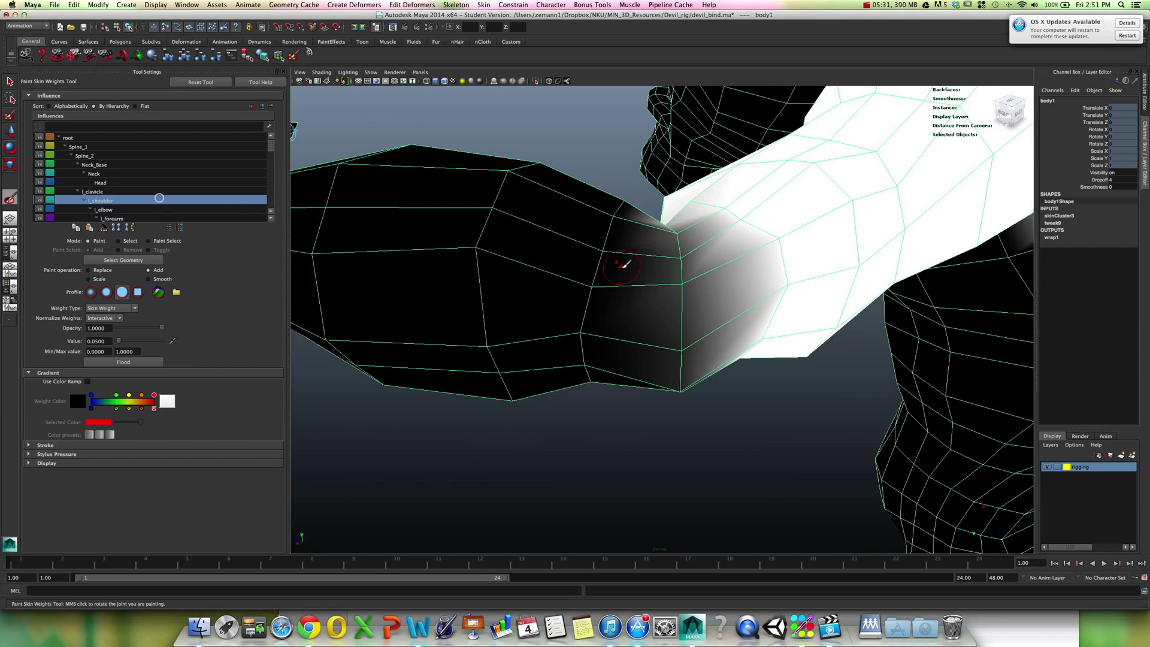
pyautogui.keyDown('alt'); pyautogui.moveTo(621, 259); pyautogui.dragTo(627, 286); pyautogui.keyUp('alt')
pyautogui.keyDown('alt'); pyautogui.moveTo(679, 342); pyautogui.dragTo(658, 279); pyautogui.keyUp('alt')
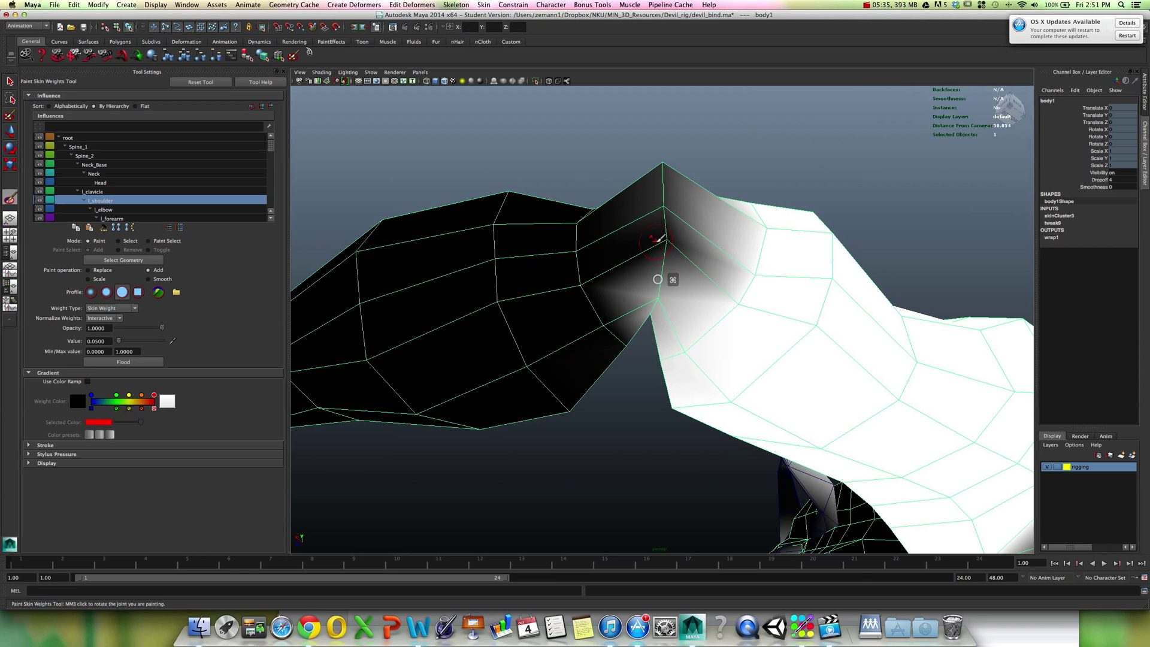
pyautogui.keyDown('alt'); pyautogui.moveTo(662, 211); pyautogui.dragTo(606, 320); pyautogui.keyUp('alt')
# Select the l_elbow joint and bend it sharply to about -111 degrees around its Y axis.
pyautogui.press('q')
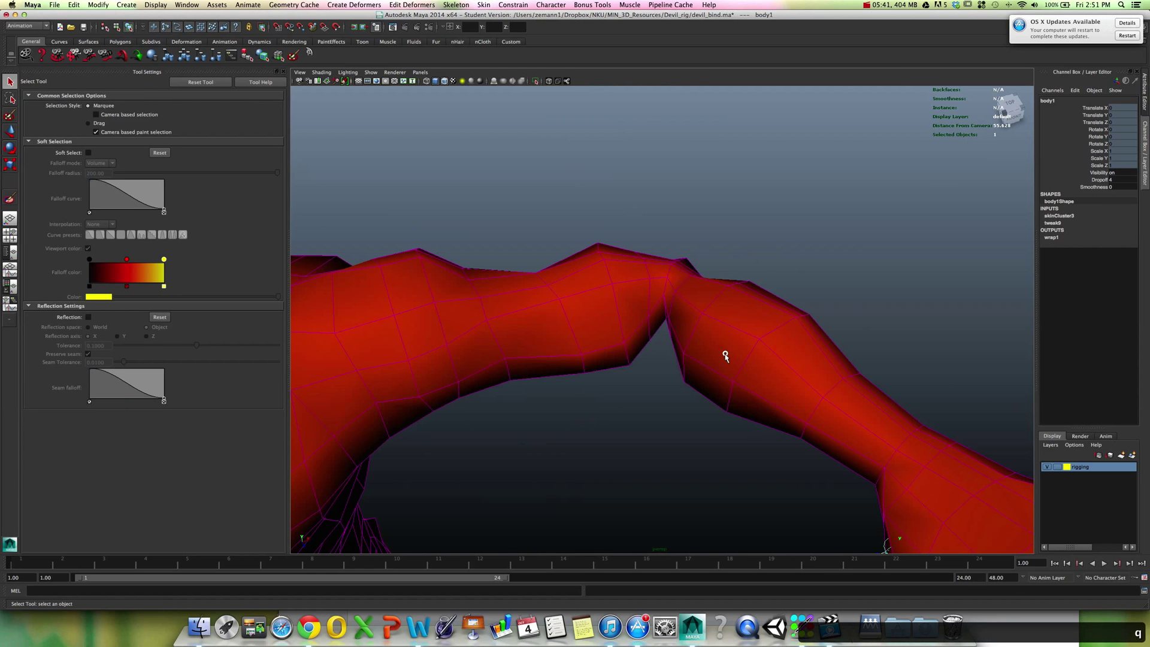
pyautogui.click(713, 380)
pyautogui.press('e')
pyautogui.moveTo(689, 342); pyautogui.dragTo(662, 421)
pyautogui.keyDown('alt'); pyautogui.moveTo(696, 343); pyautogui.dragTo(641, 449); pyautogui.keyUp('alt')
pyautogui.moveTo(640, 449); pyautogui.dragTo(593, 462, button='middle')
pyautogui.keyDown('alt'); pyautogui.moveTo(593, 462); pyautogui.dragTo(655, 367); pyautogui.keyUp('alt')
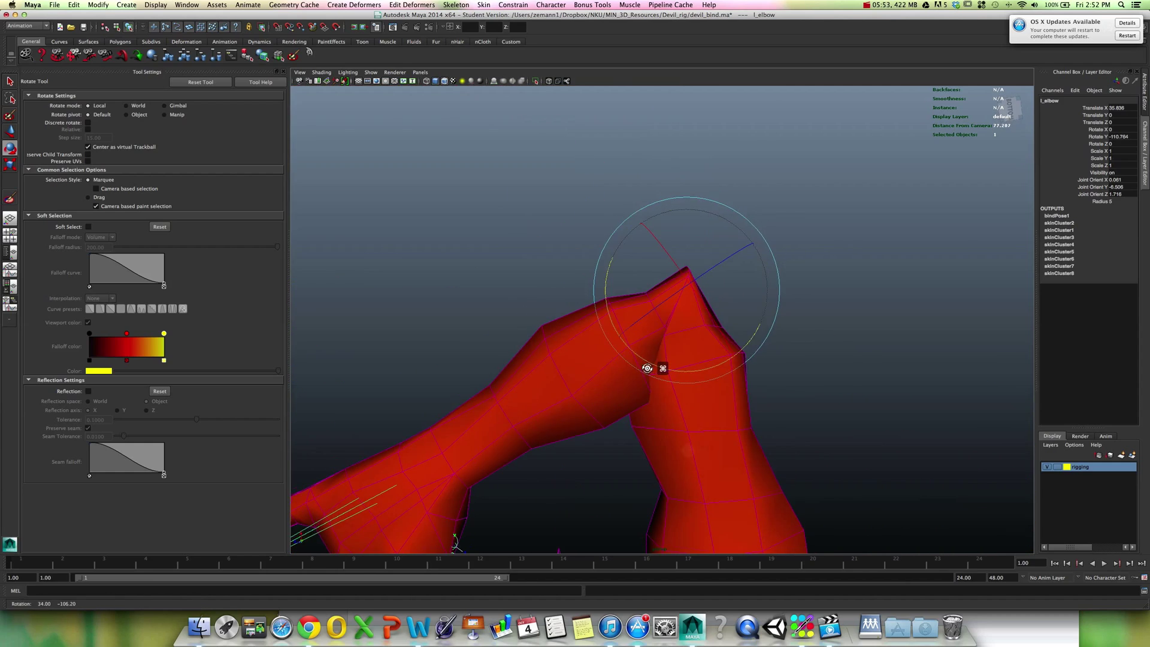
pyautogui.moveTo(655, 367); pyautogui.dragTo(545, 405, button='middle')
# Reactivate the Paint Skin Weights Tool on the body mesh and examine the l_shoulder weights around the sharply bent elbow.
pyautogui.click(556, 357)
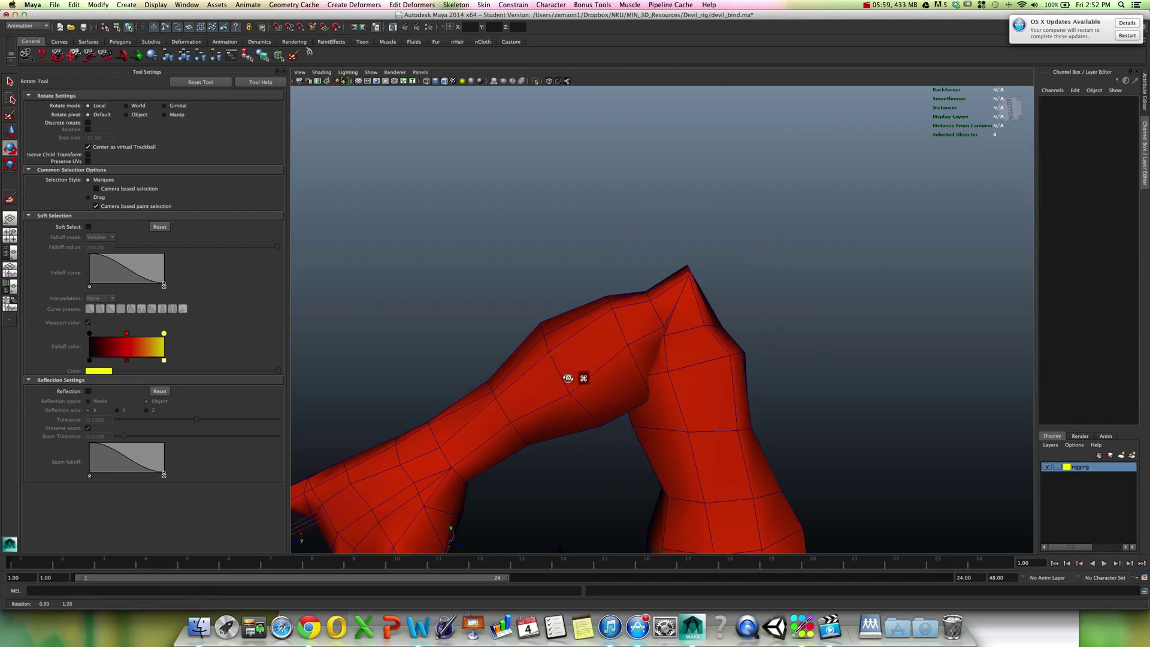
pyautogui.keyDown('alt'); pyautogui.moveTo(577, 377); pyautogui.dragTo(626, 374); pyautogui.keyUp('alt')
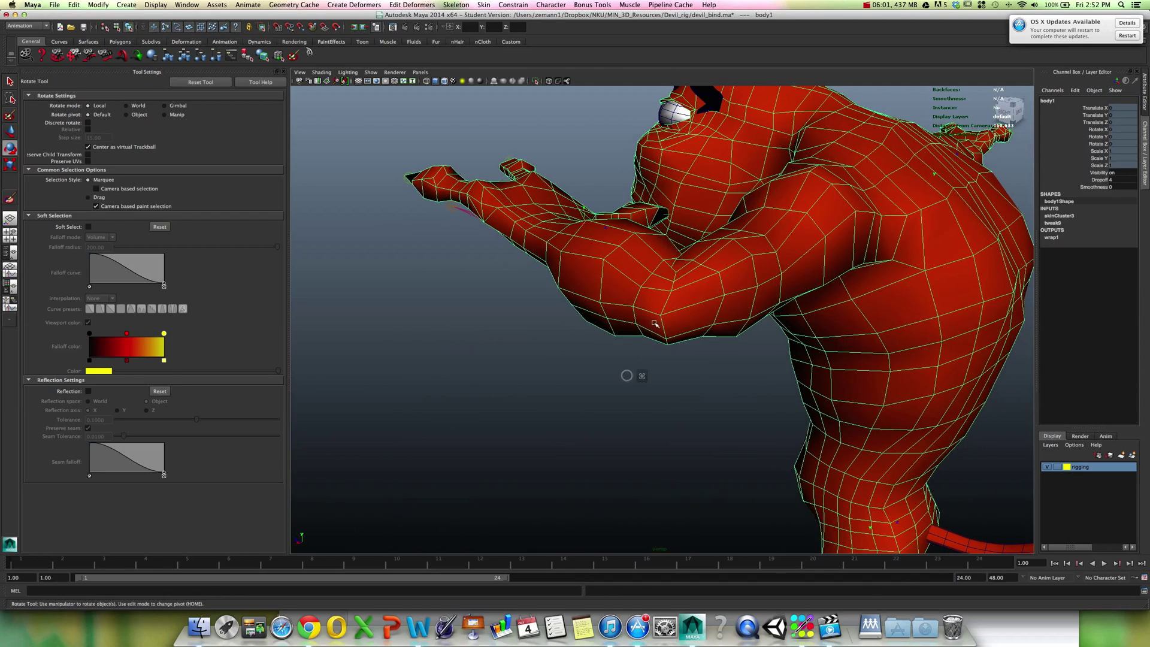
pyautogui.press('y')
pyautogui.keyDown('alt'); pyautogui.moveTo(662, 316); pyautogui.dragTo(724, 401); pyautogui.keyUp('alt')
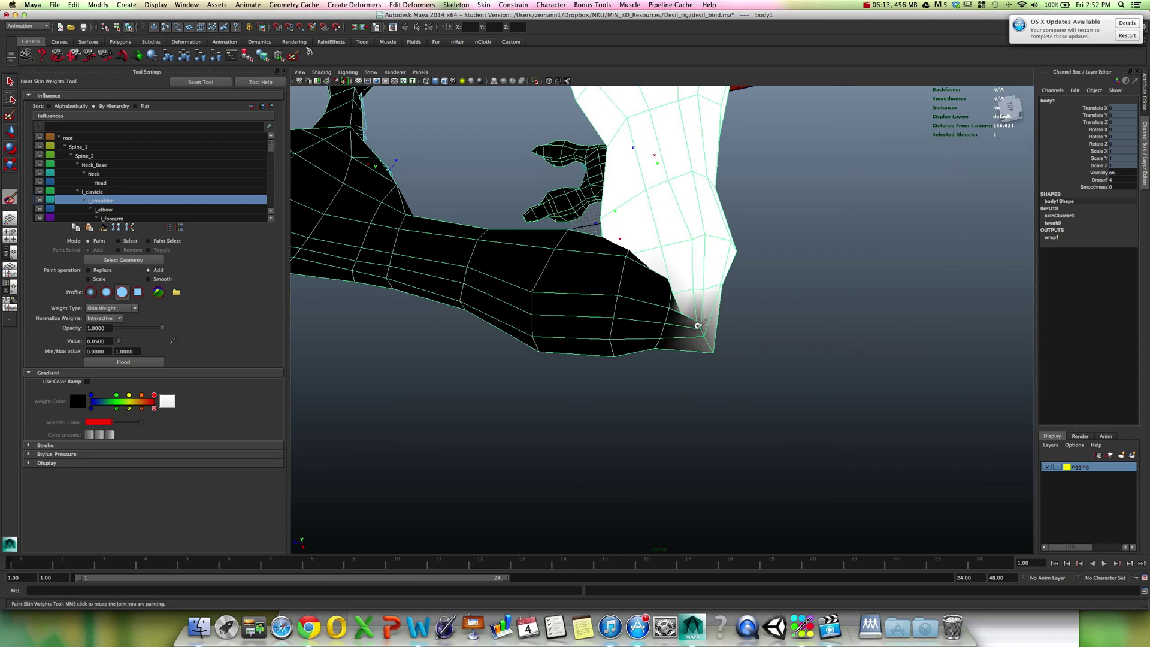
pyautogui.keyDown('alt'); pyautogui.moveTo(698, 325); pyautogui.dragTo(706, 285); pyautogui.keyUp('alt')
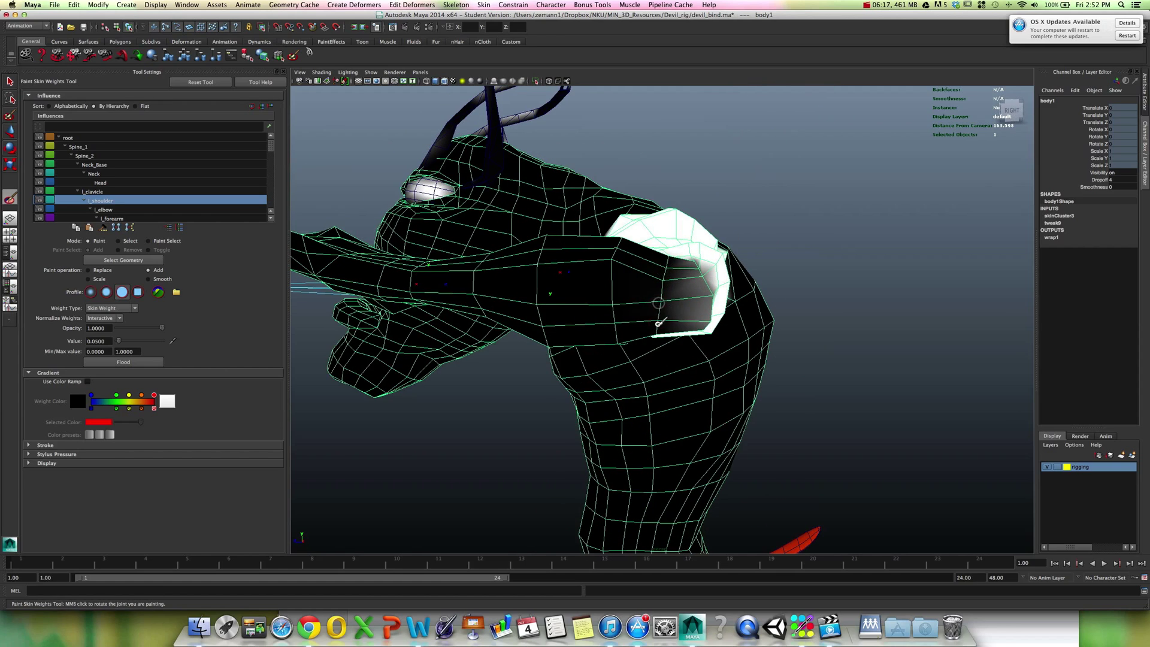
pyautogui.keyDown('alt'); pyautogui.moveTo(659, 323); pyautogui.dragTo(702, 396); pyautogui.keyUp('alt')
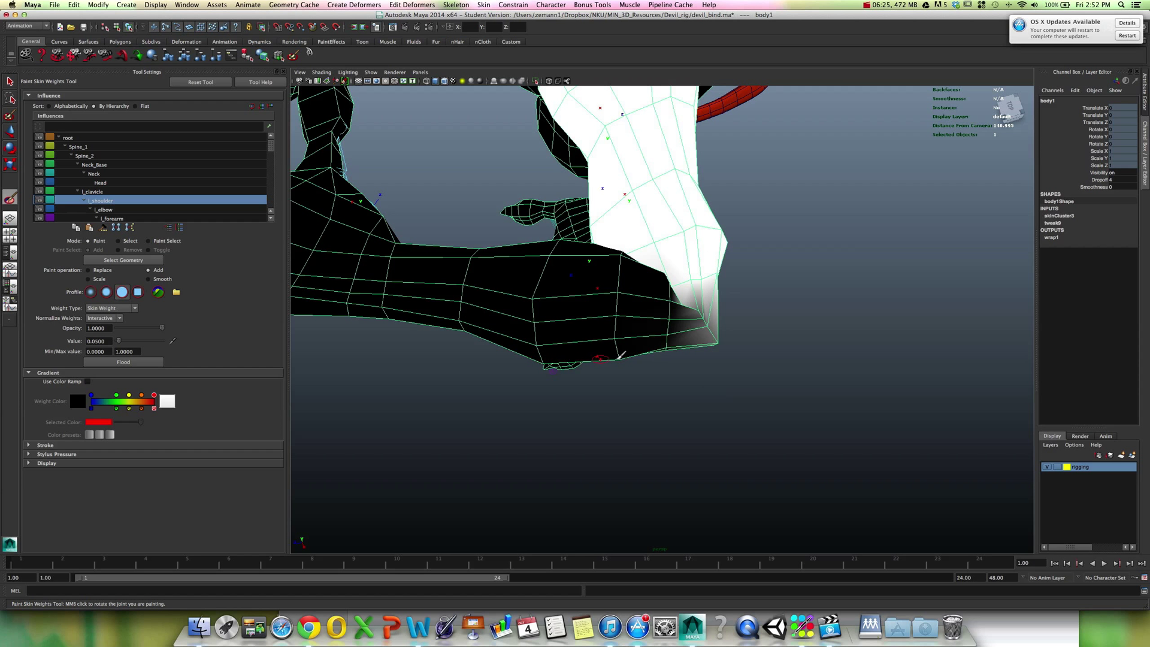
pyautogui.keyDown('alt'); pyautogui.moveTo(599, 356); pyautogui.dragTo(568, 346); pyautogui.keyUp('alt')
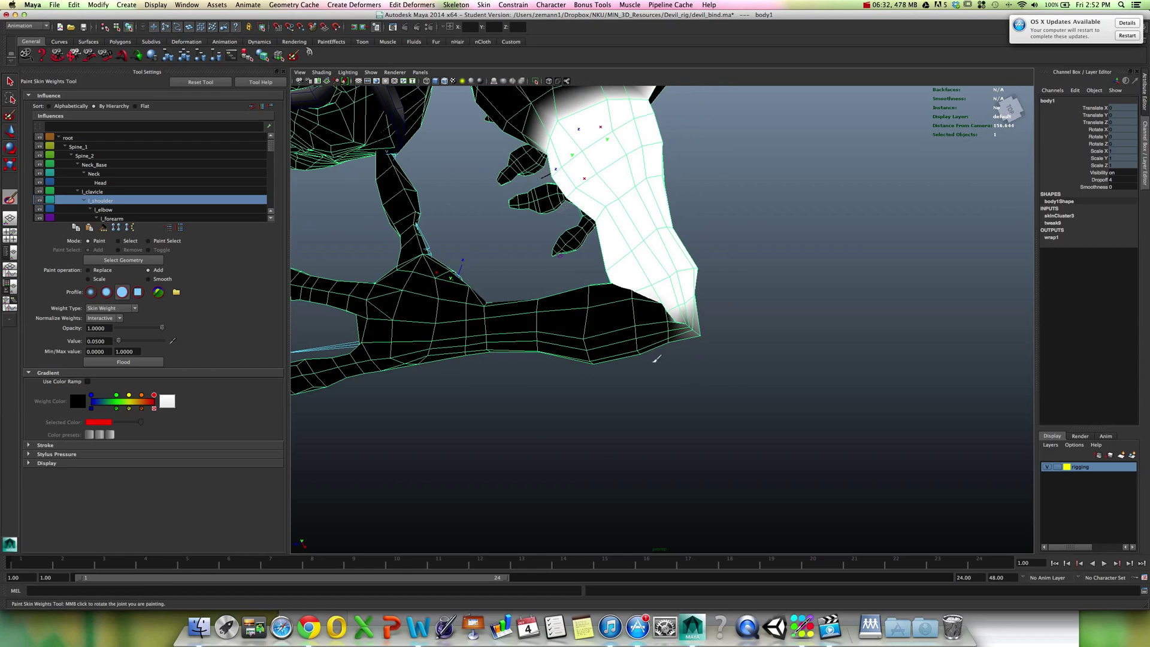
pyautogui.moveTo(656, 358)
pyautogui.keyDown('alt'); pyautogui.mouseDown()
pyautogui.moveTo(693, 352)
pyautogui.moveTo(662, 337)
pyautogui.moveTo(653, 347)
pyautogui.moveTo(673, 336)
pyautogui.moveTo(654, 334)
pyautogui.moveTo(755, 269)
pyautogui.moveTo(741, 292)
pyautogui.mouseUp(); pyautogui.keyUp('alt')
# Select the l_forearm joint and return the skeleton to its bind pose.
pyautogui.press('q')
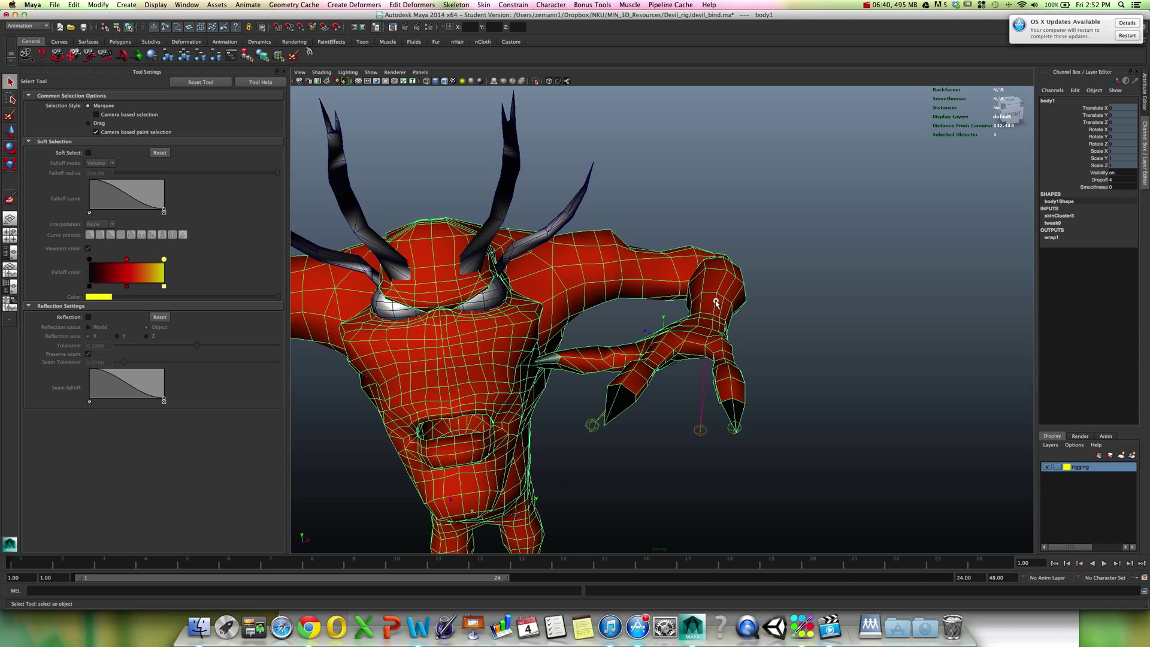
pyautogui.click(716, 303)
pyautogui.keyDown('alt'); pyautogui.moveTo(713, 306); pyautogui.dragTo(699, 220); pyautogui.keyUp('alt')
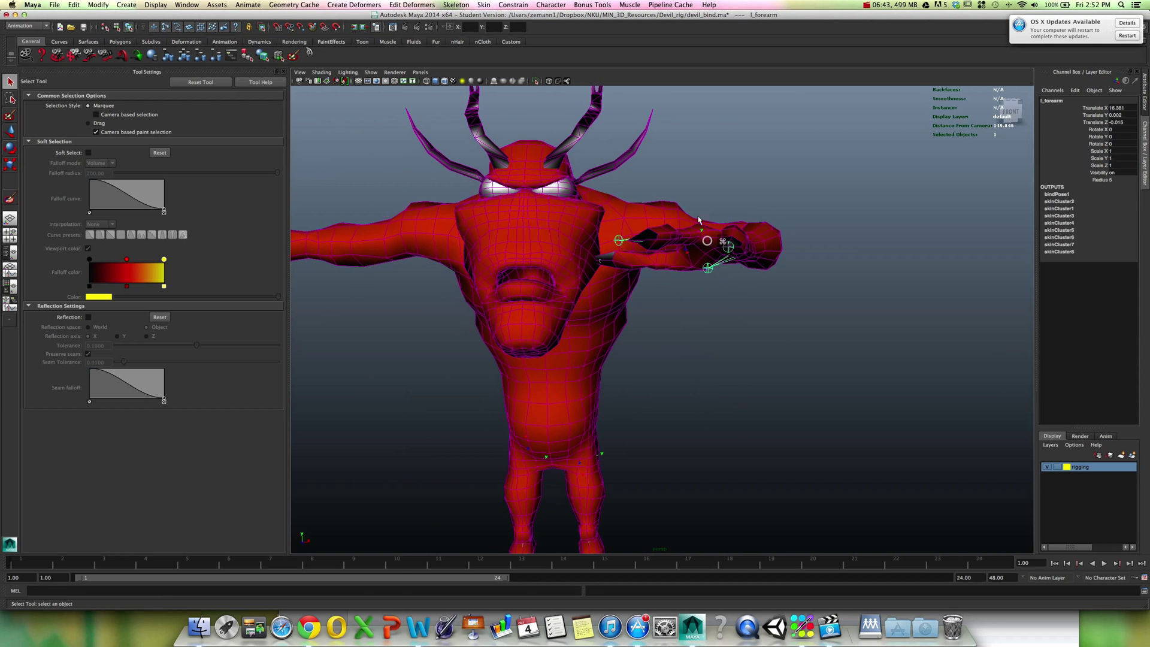
pyautogui.click(488, 6)
pyautogui.click(499, 42)
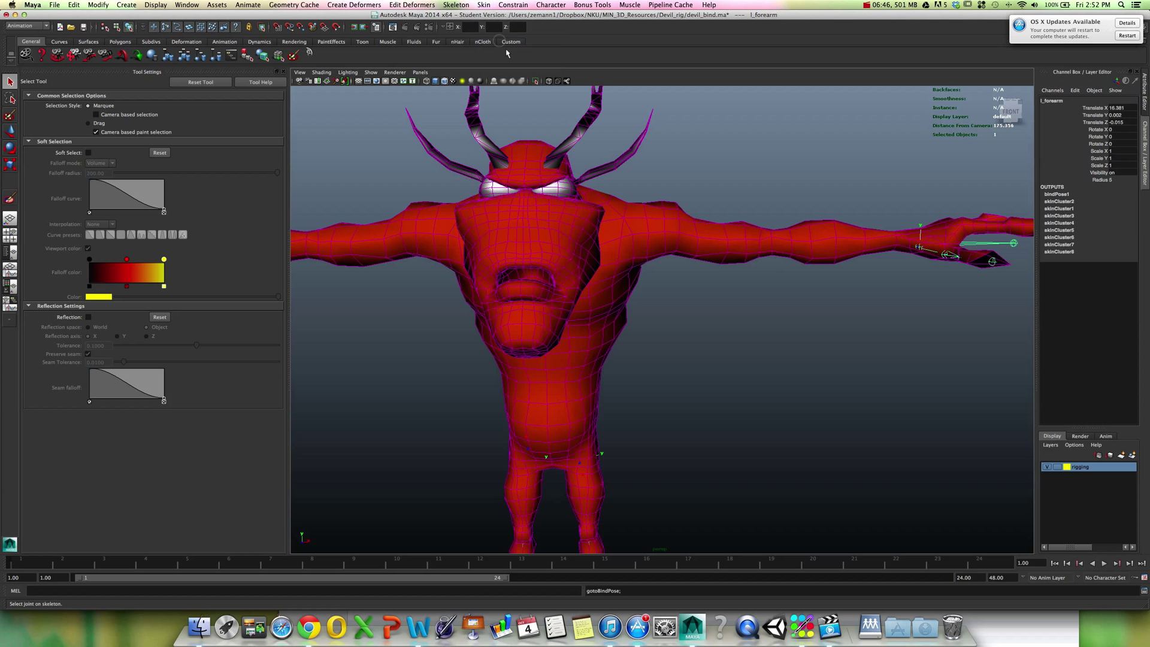
# Clear the joint selection and select the devil's body mesh.
pyautogui.click(799, 165)
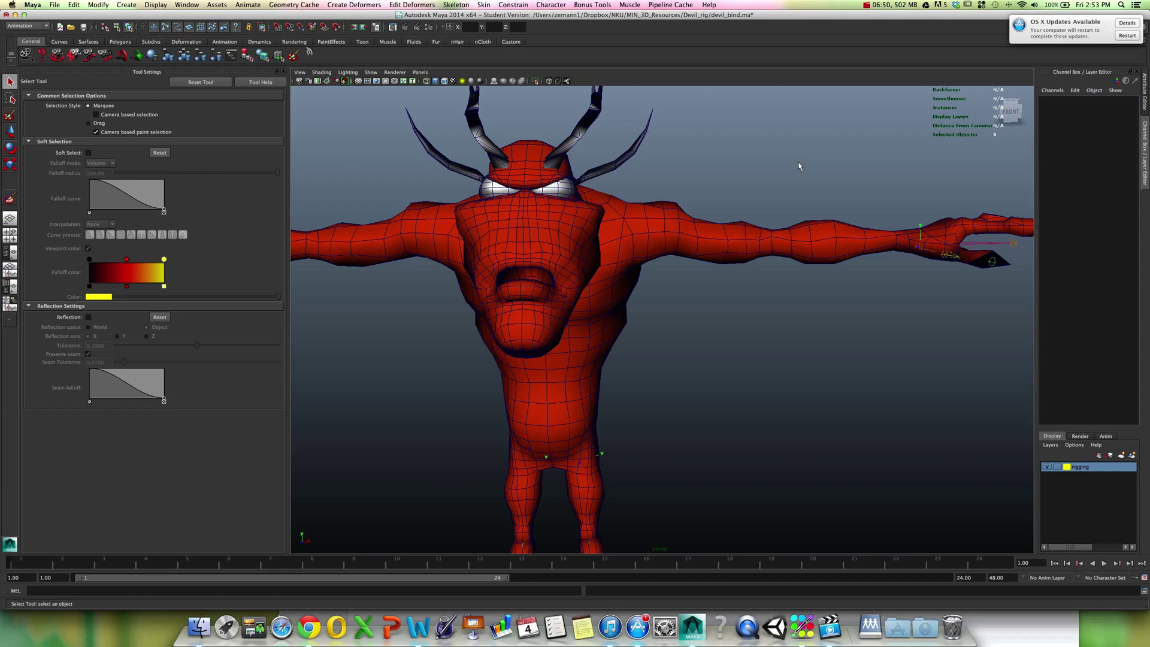
pyautogui.keyDown('alt'); pyautogui.moveTo(760, 222); pyautogui.dragTo(757, 215); pyautogui.keyUp('alt')
pyautogui.click(758, 219)
pyautogui.keyDown('alt'); pyautogui.moveTo(770, 289); pyautogui.dragTo(694, 270); pyautogui.keyUp('alt')
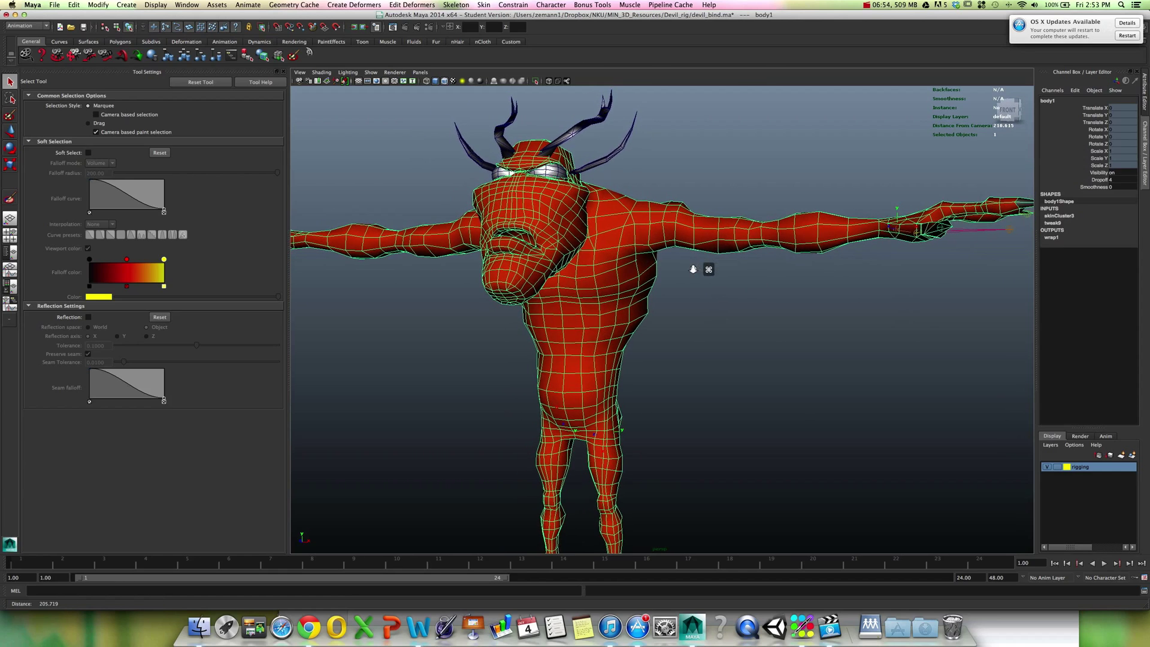
pyautogui.rightClick(830, 638)
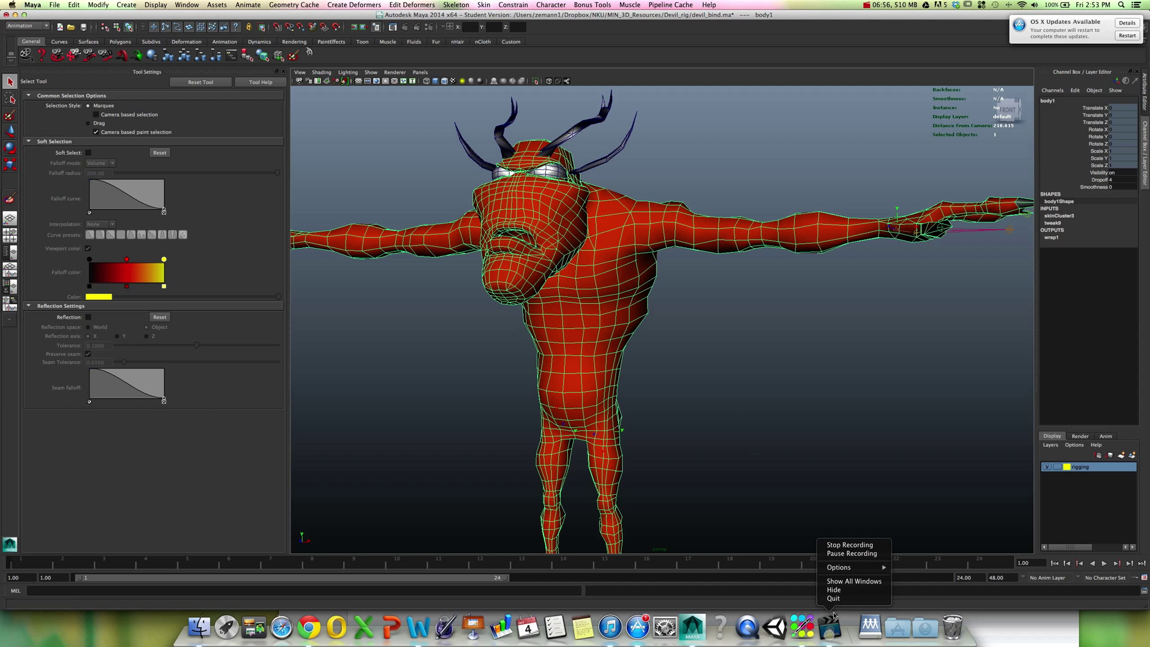